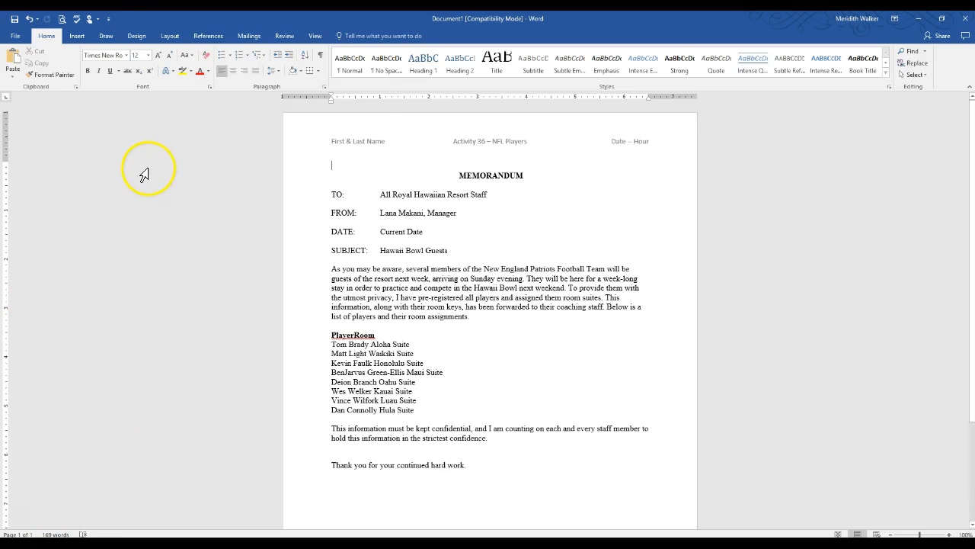
Set the document's top page margin to 2 inches through custom margins
{"action": "left_click", "coordinate": [171, 36]}
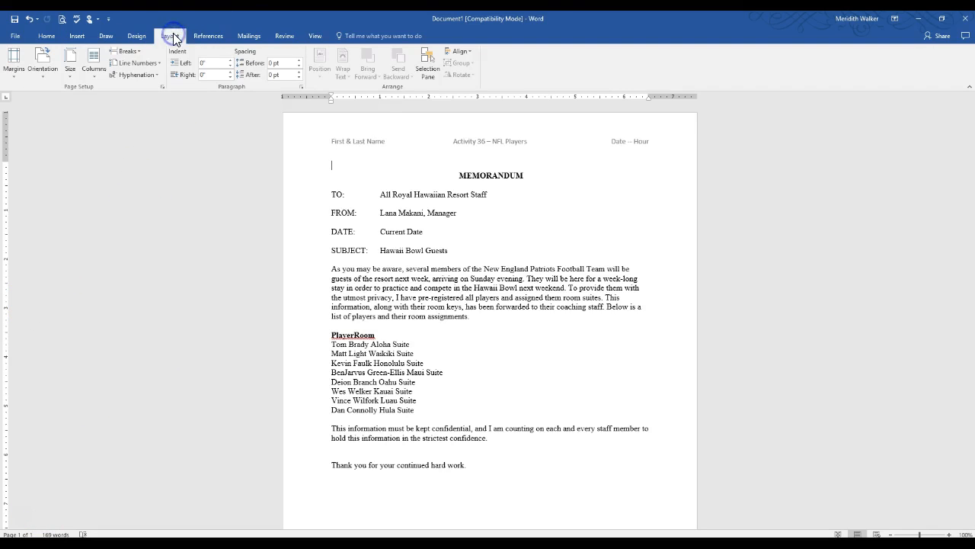
{"action": "left_click", "coordinate": [11, 76]}
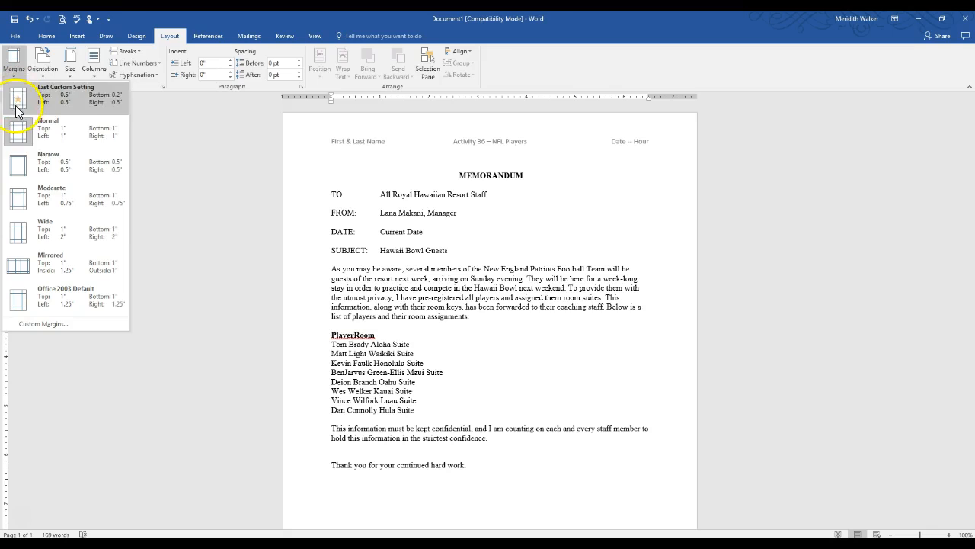
{"action": "left_click", "coordinate": [64, 326]}
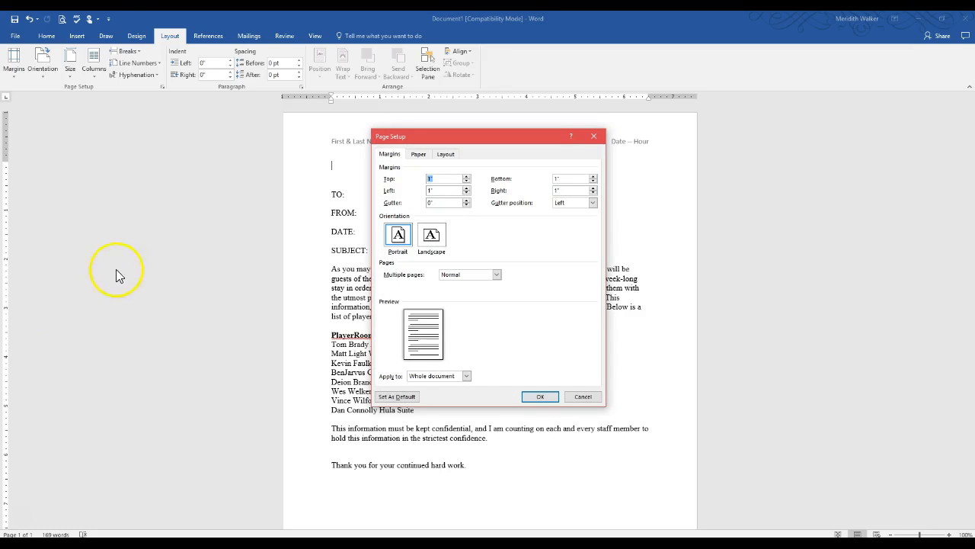
{"action": "type", "text": "2"}
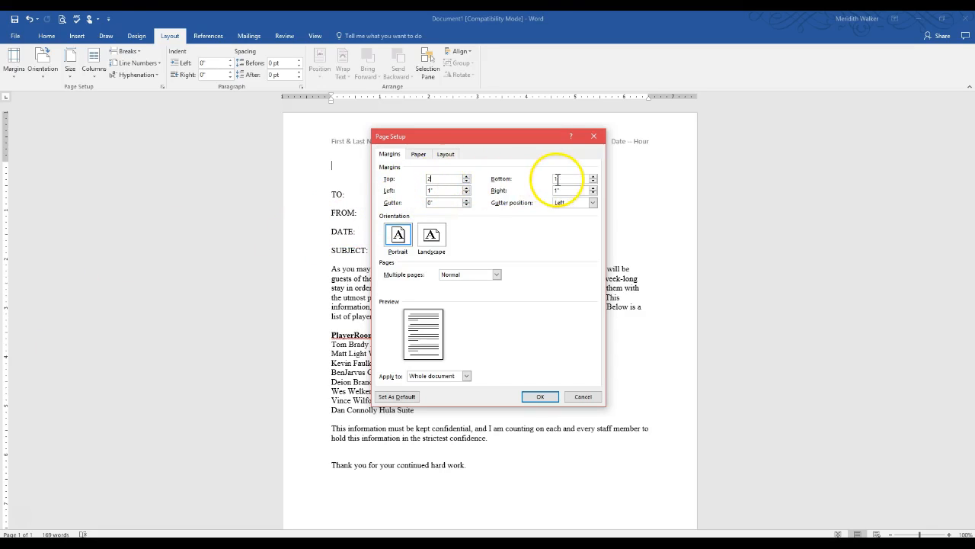
{"action": "left_click", "coordinate": [439, 190]}
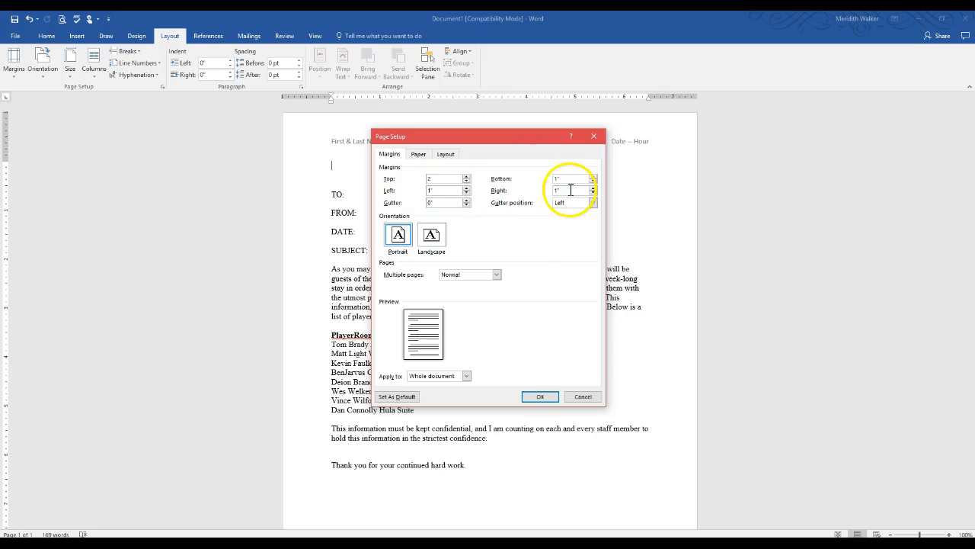
{"action": "left_click", "coordinate": [540, 396]}
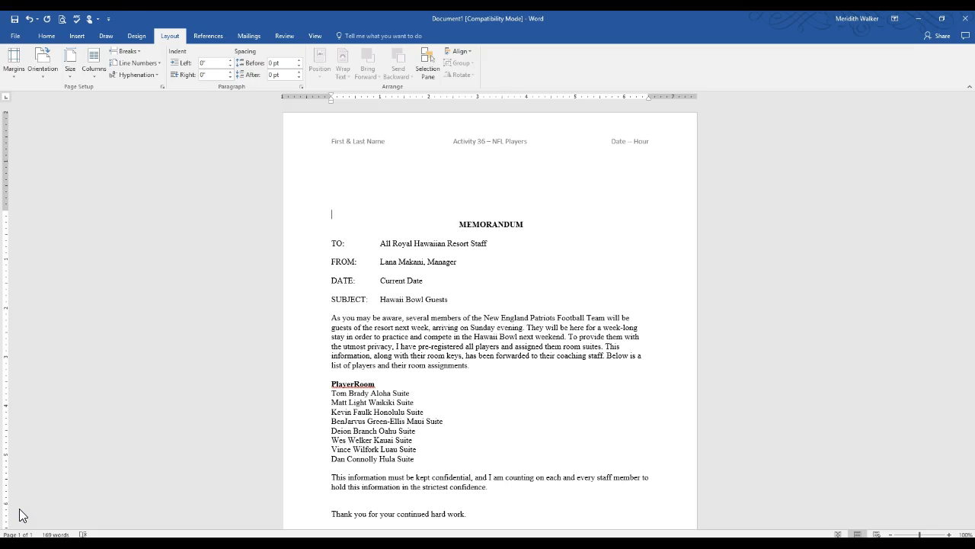
Check that the ruler display is turned on for the memo
{"action": "left_click", "coordinate": [45, 501]}
{"action": "left_click", "coordinate": [316, 37]}
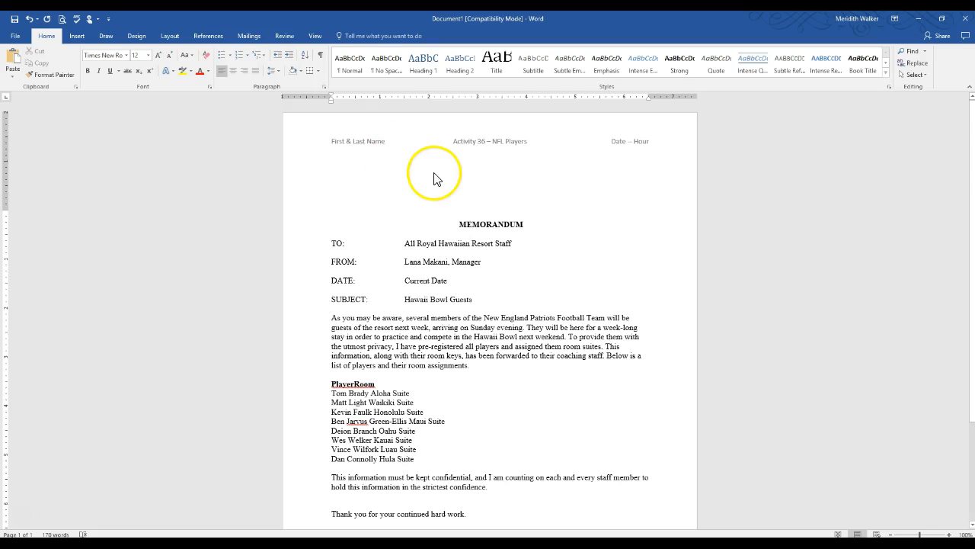
{"action": "left_click_drag", "start_coordinate": [459, 223], "coordinate": [592, 527]}
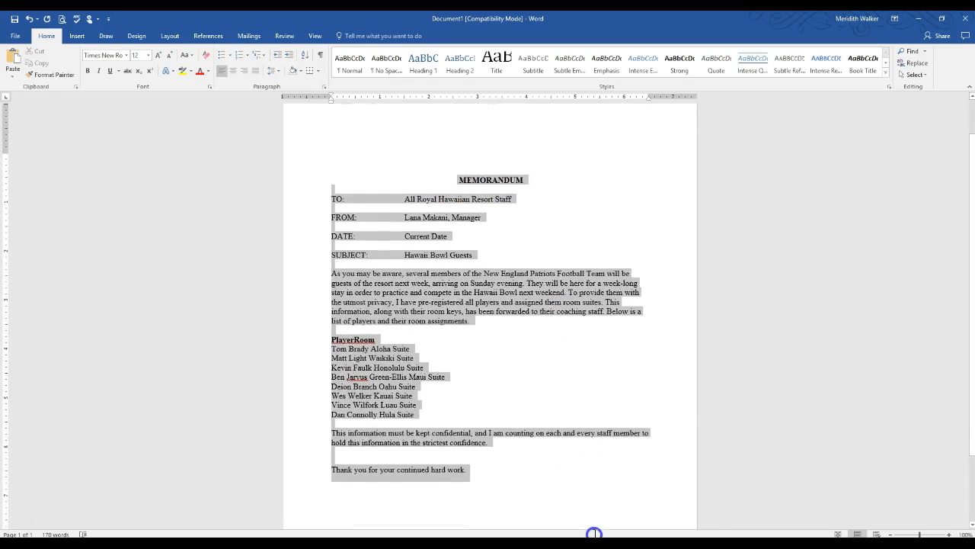
{"action": "scroll", "coordinate": [317, 287], "scroll_direction": "up", "scroll_amount": 2}
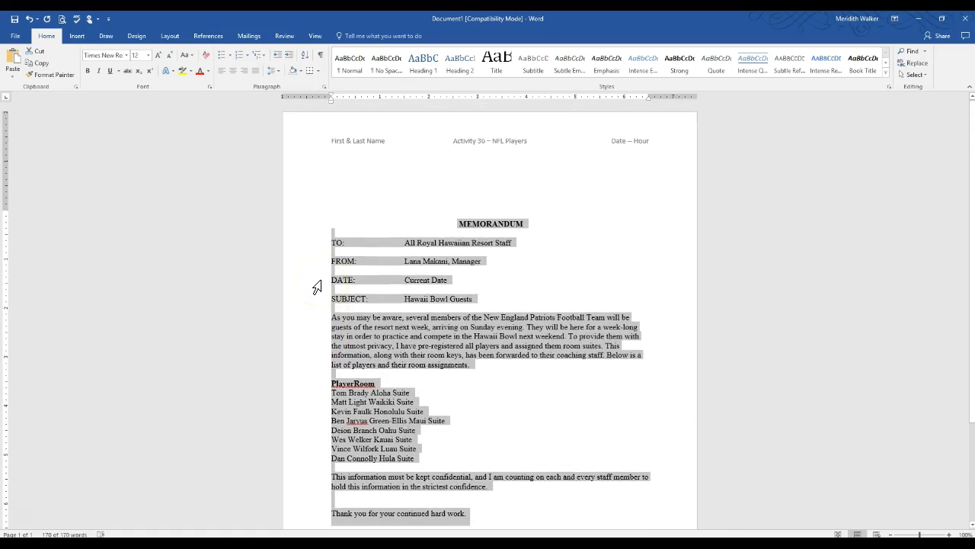
{"action": "left_click", "coordinate": [508, 222]}
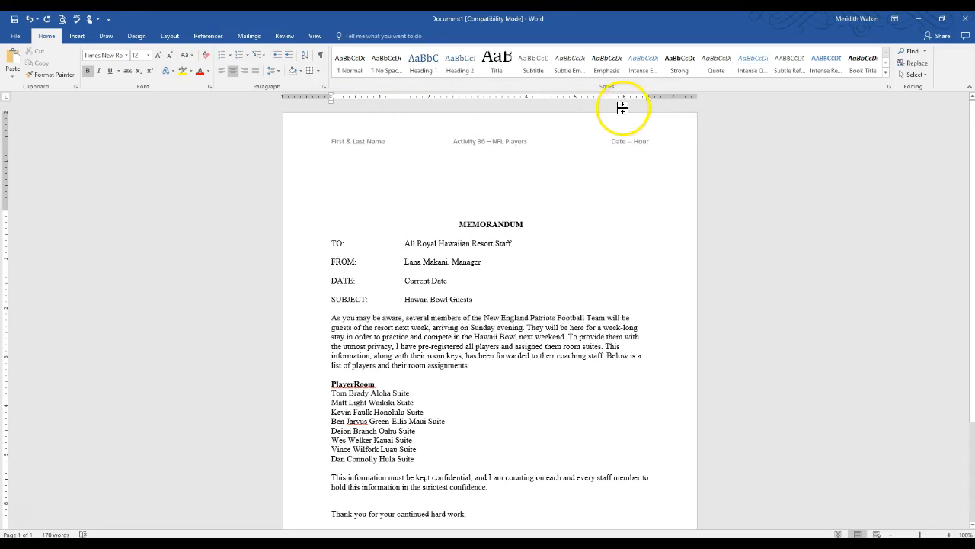
{"action": "left_click", "coordinate": [316, 36]}
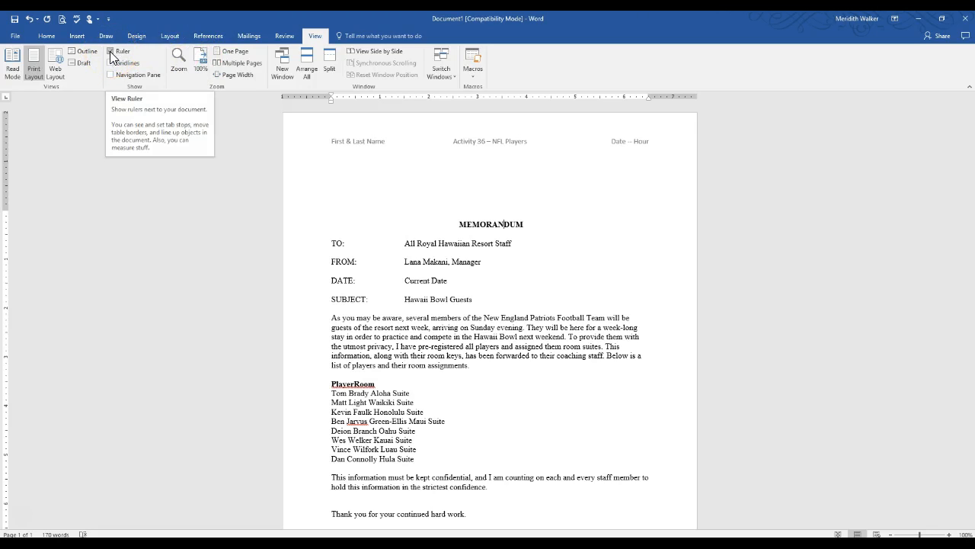
{"action": "left_click", "coordinate": [45, 36]}
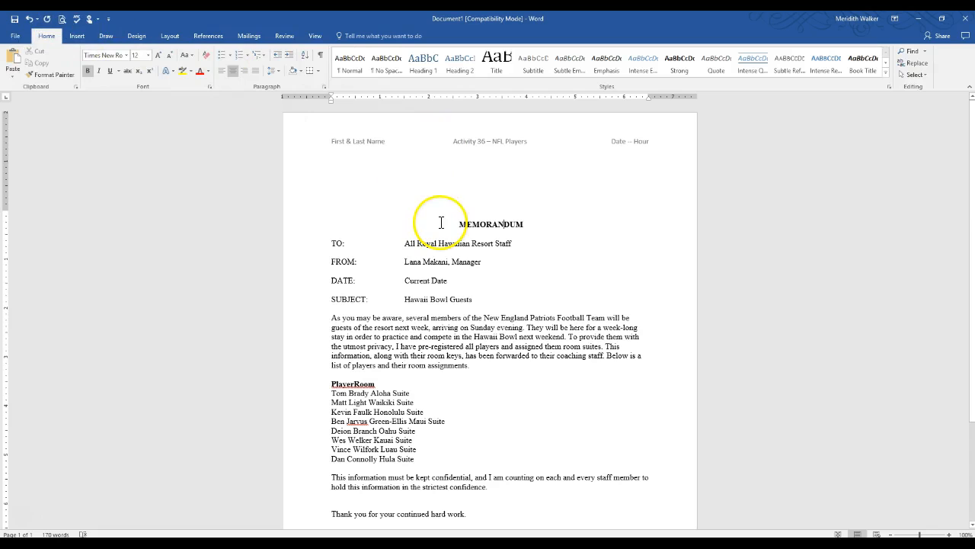
Select the memo from MEMORANDUM to the closing line and replace its tab stops with left-aligned stops at 1.5 and 4 inches
{"action": "left_click_drag", "start_coordinate": [442, 222], "coordinate": [575, 521]}
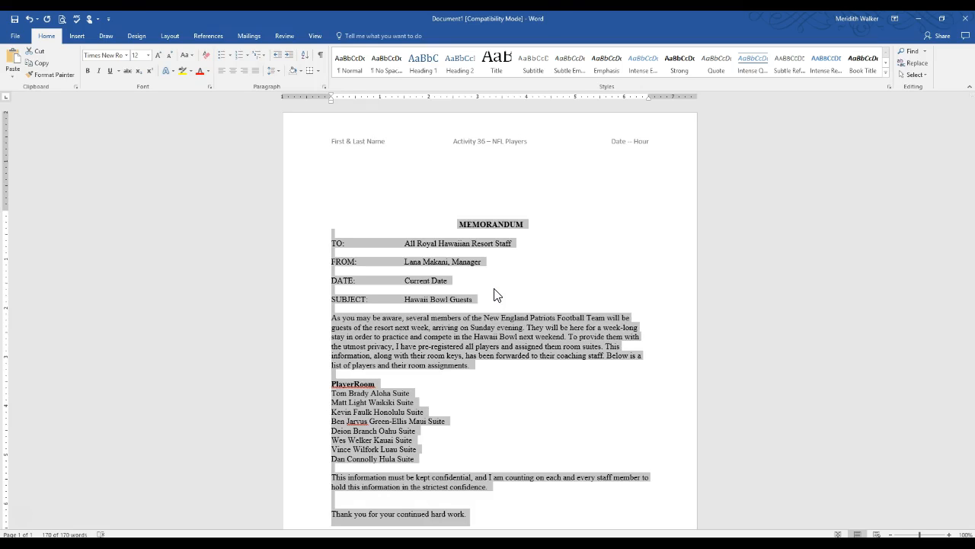
{"action": "left_click", "coordinate": [478, 283]}
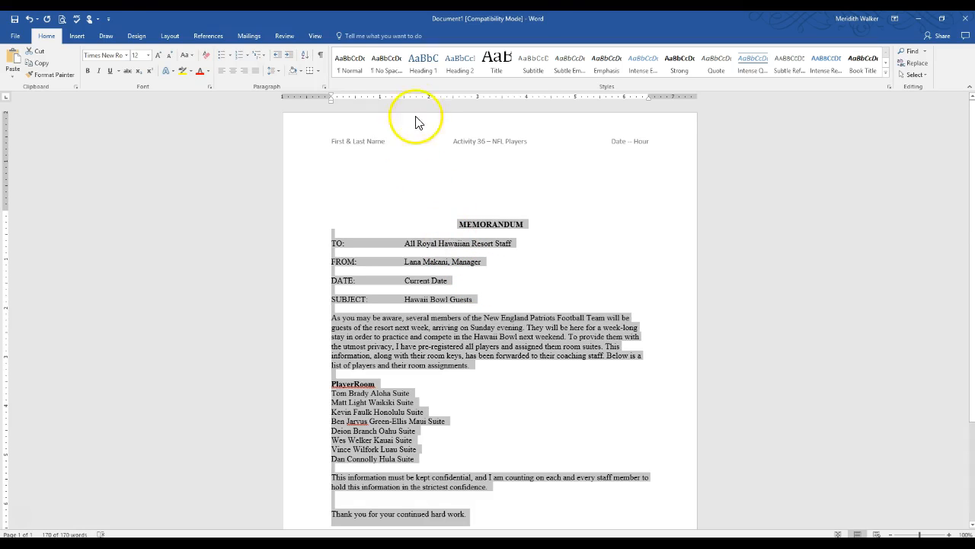
{"action": "double_click", "coordinate": [405, 98]}
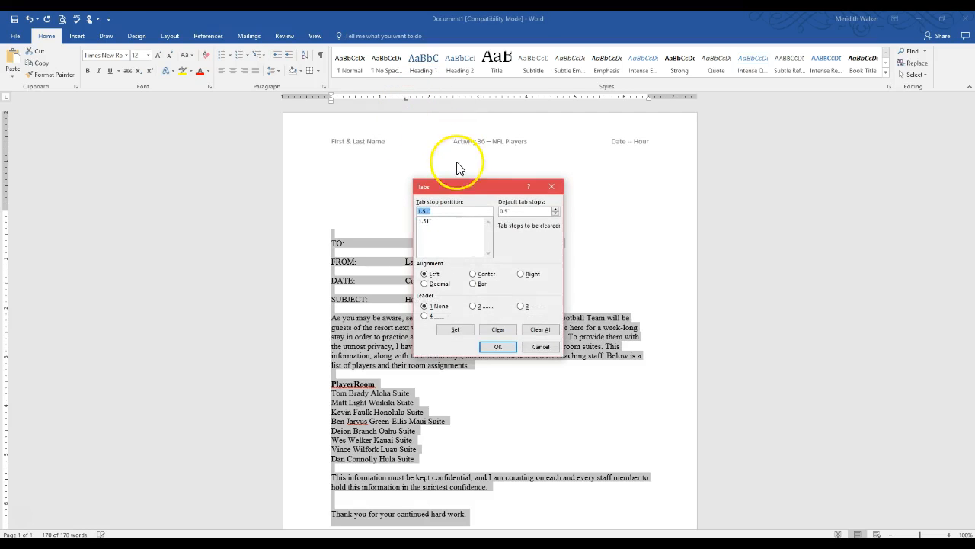
{"action": "left_click", "coordinate": [541, 329]}
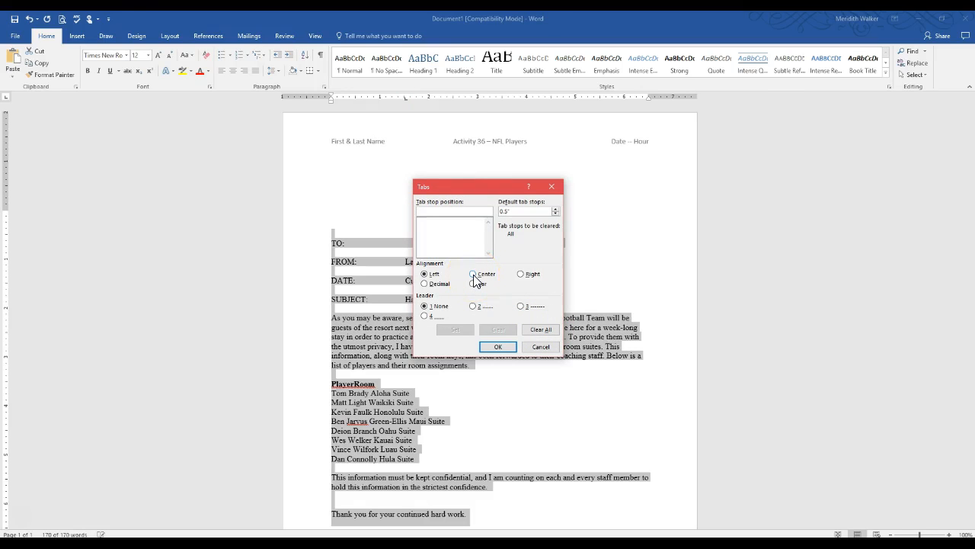
{"action": "type", "text": "1.5"}
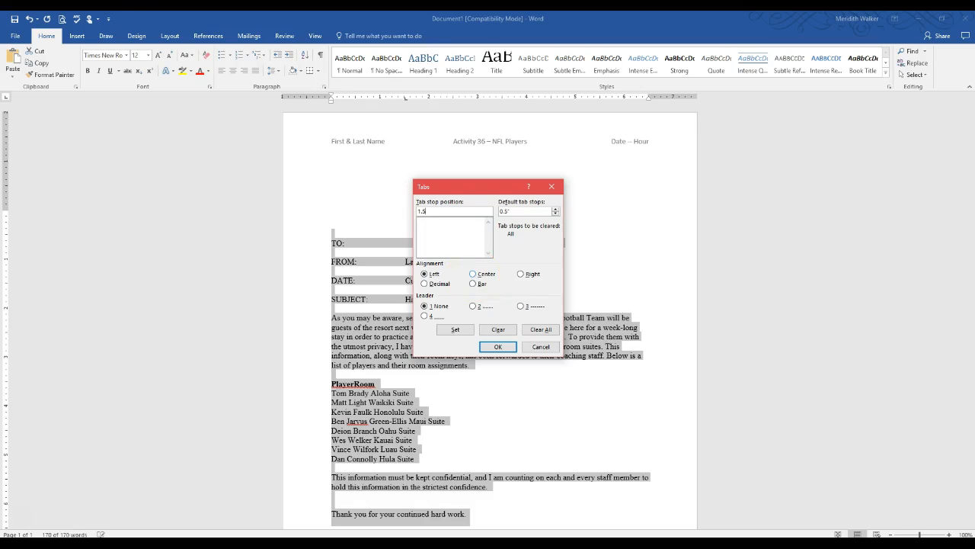
{"action": "left_click", "coordinate": [462, 335]}
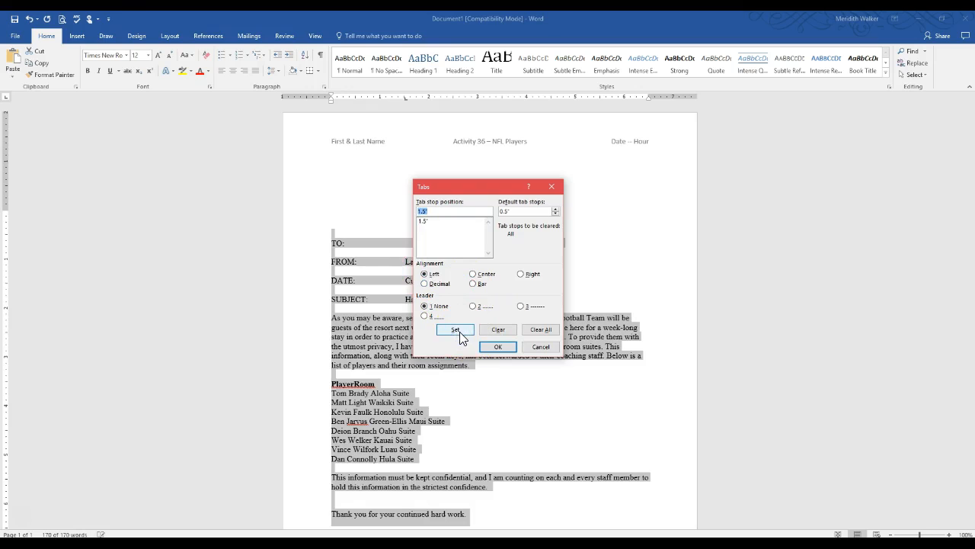
{"action": "type", "text": "4"}
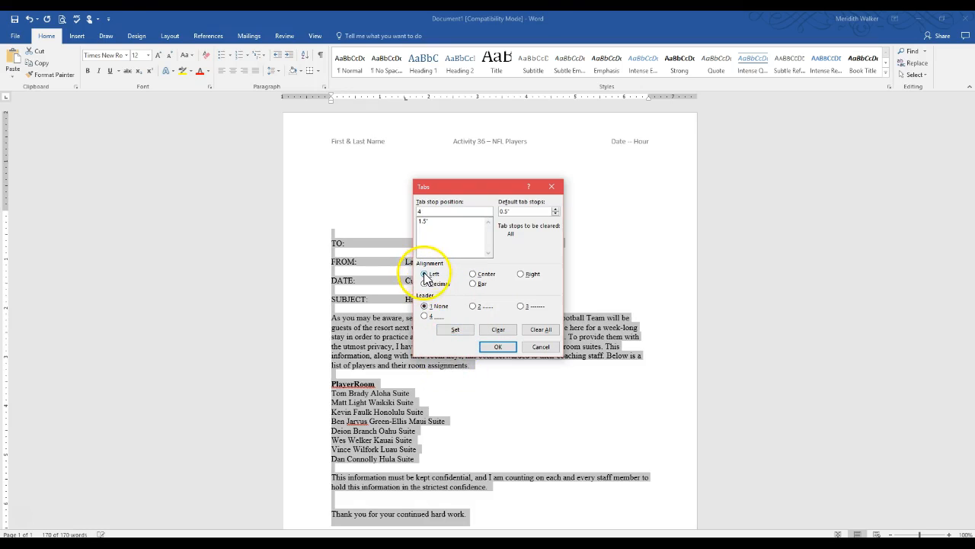
{"action": "left_click", "coordinate": [455, 329]}
{"action": "left_click", "coordinate": [498, 347]}
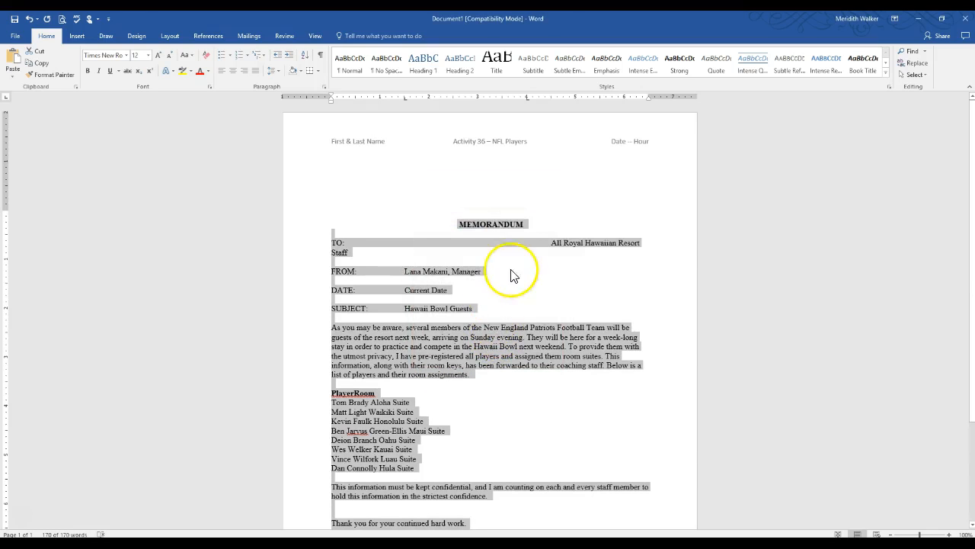
Remove the extra tabs before "All Royal Hawaiian Resort Staff" so the recipient lines up with the other header entries
{"action": "left_click", "coordinate": [512, 239]}
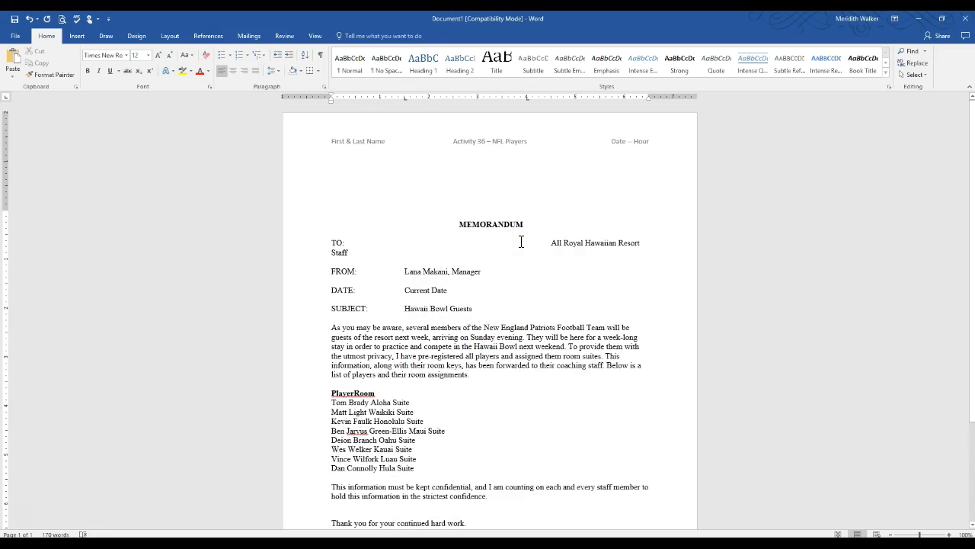
{"action": "key", "text": "BackSpace"}
{"action": "key", "text": "BackSpace"}
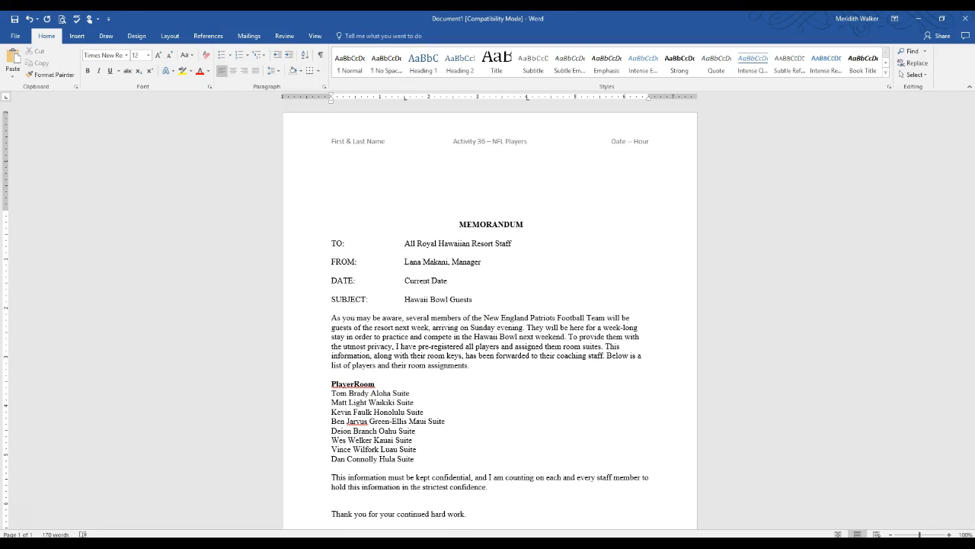
Separate the PlayerRoom heading, aligning "Player" at the 1.5-inch tab stop and "Room" at the 4-inch tab stop
{"action": "scroll", "coordinate": [434, 385], "scroll_direction": "down", "scroll_amount": 2}
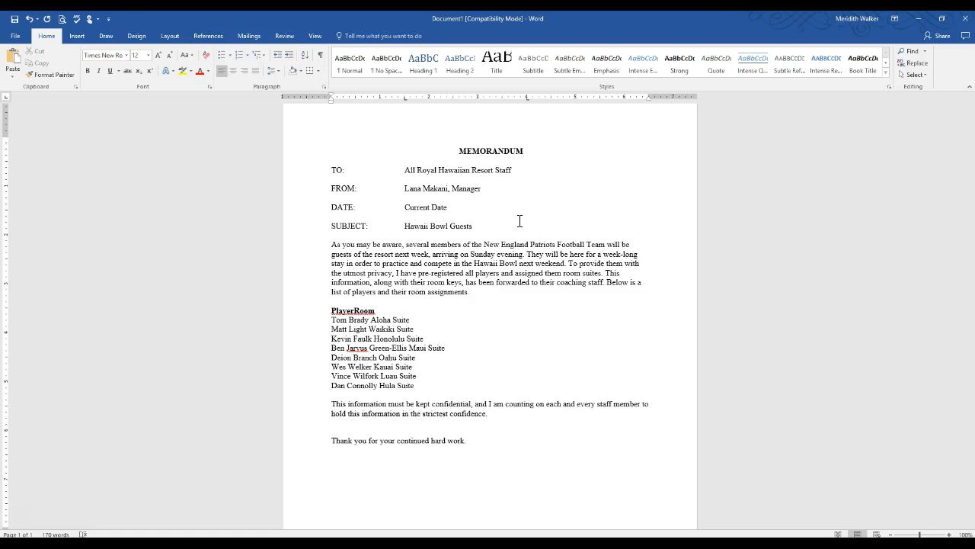
{"action": "left_click", "coordinate": [332, 311]}
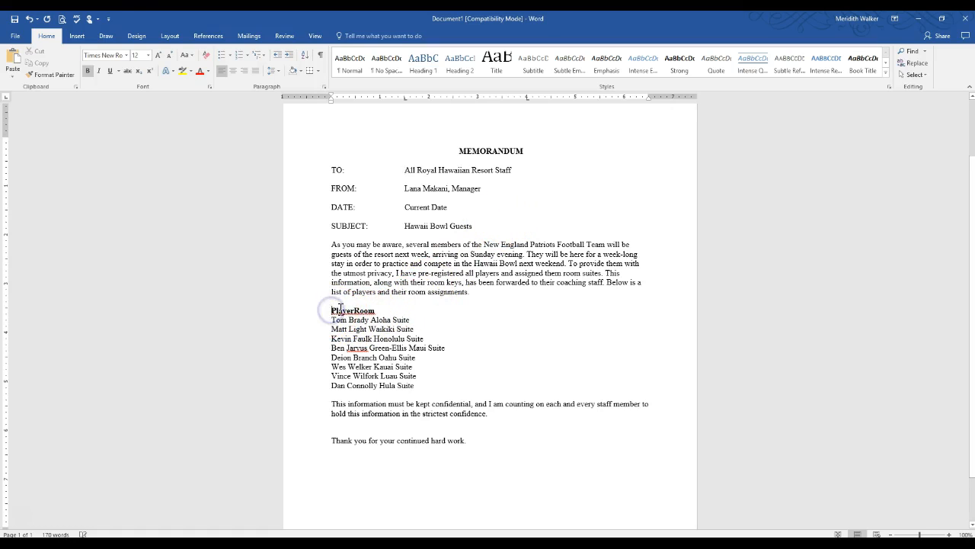
{"action": "key", "text": "Tab"}
{"action": "left_click", "coordinate": [427, 311]}
{"action": "key", "text": "Tab"}
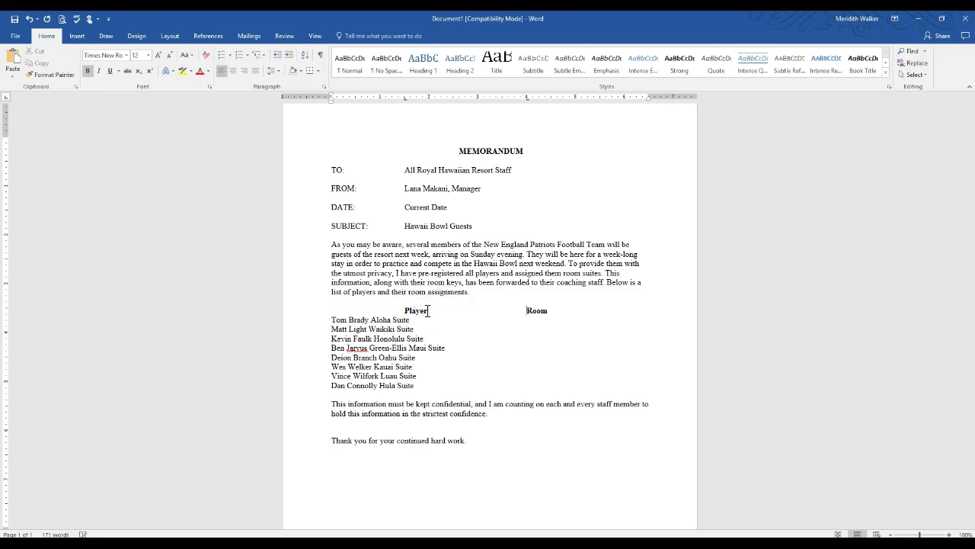
Indent each of the eight player lines to the 1.5-inch tab stop under the Player heading
{"action": "left_click", "coordinate": [332, 316]}
{"action": "key", "text": "Tab"}
{"action": "left_click", "coordinate": [331, 328]}
{"action": "key", "text": "Tab"}
{"action": "left_click", "coordinate": [331, 338]}
{"action": "key", "text": "Tab"}
{"action": "left_click", "coordinate": [332, 348]}
{"action": "key", "text": "Tab"}
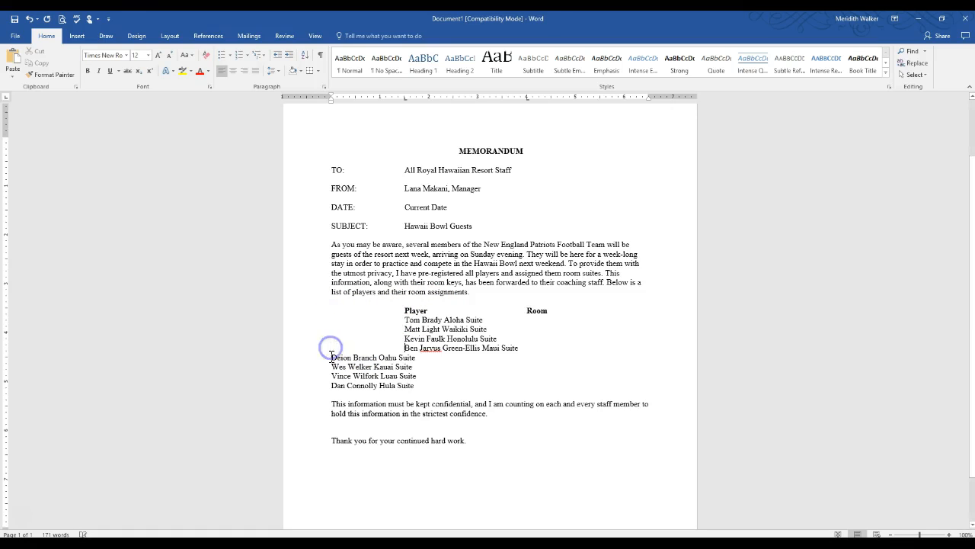
{"action": "left_click", "coordinate": [332, 358]}
{"action": "key", "text": "Tab"}
{"action": "left_click", "coordinate": [331, 366]}
{"action": "key", "text": "Tab"}
{"action": "left_click", "coordinate": [333, 375]}
{"action": "key", "text": "Tab"}
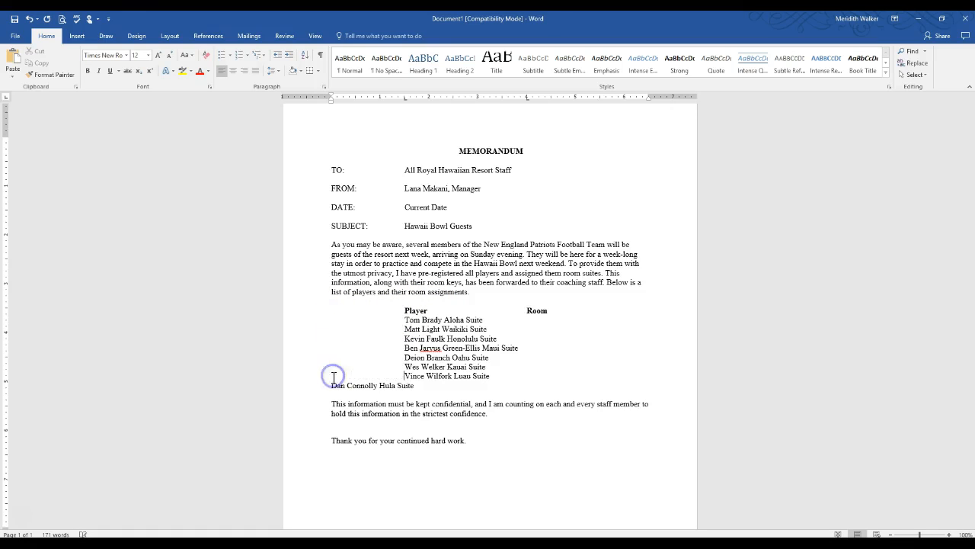
{"action": "left_click", "coordinate": [333, 385]}
{"action": "key", "text": "Tab"}
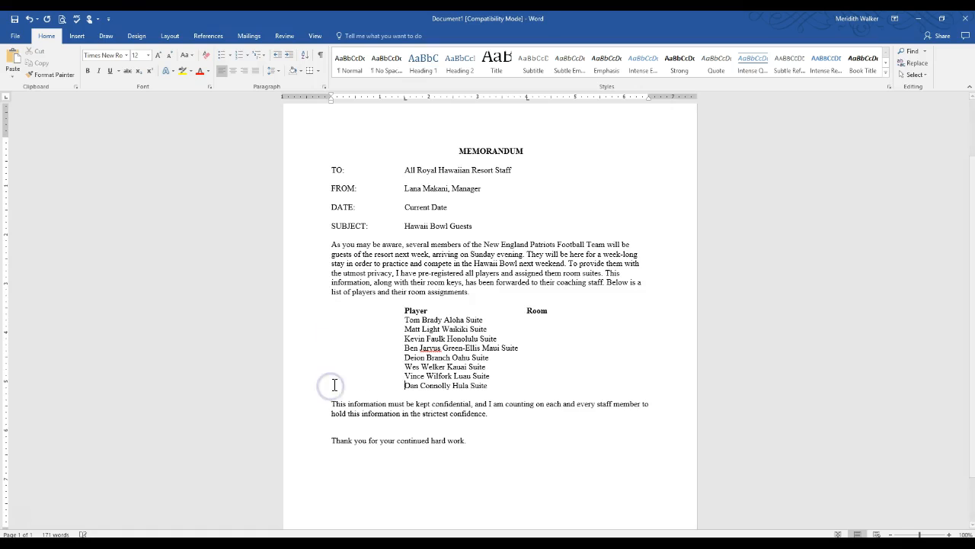
Tab the suite text on each of the eight player lines to the 4-inch stop under the Room heading
{"action": "left_click", "coordinate": [445, 319]}
{"action": "key", "text": "Tab"}
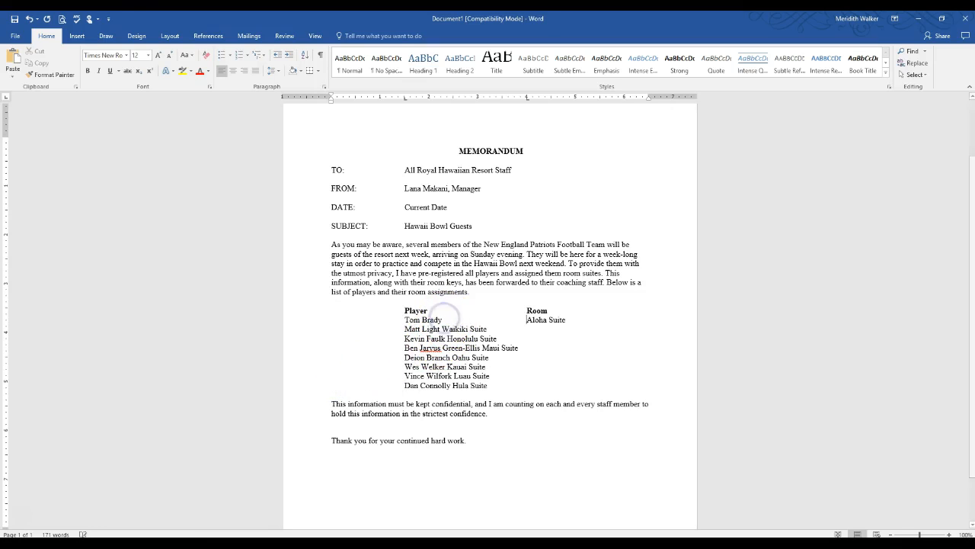
{"action": "left_click", "coordinate": [444, 329]}
{"action": "key", "text": "Tab"}
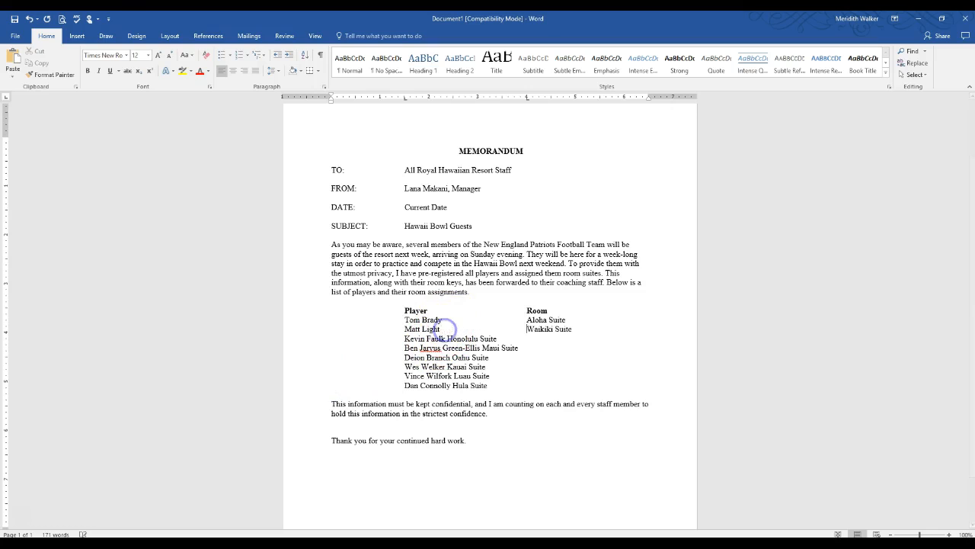
{"action": "left_click", "coordinate": [447, 338]}
{"action": "key", "text": "Tab"}
{"action": "left_click", "coordinate": [442, 348]}
{"action": "key", "text": "Tab"}
{"action": "left_click", "coordinate": [452, 358]}
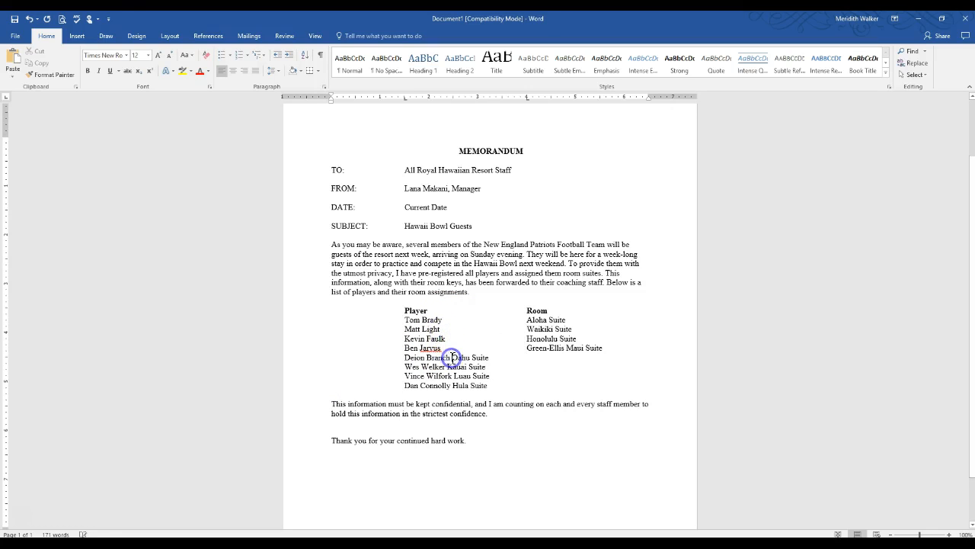
{"action": "key", "text": "Tab"}
{"action": "left_click", "coordinate": [446, 366]}
{"action": "key", "text": "Tab"}
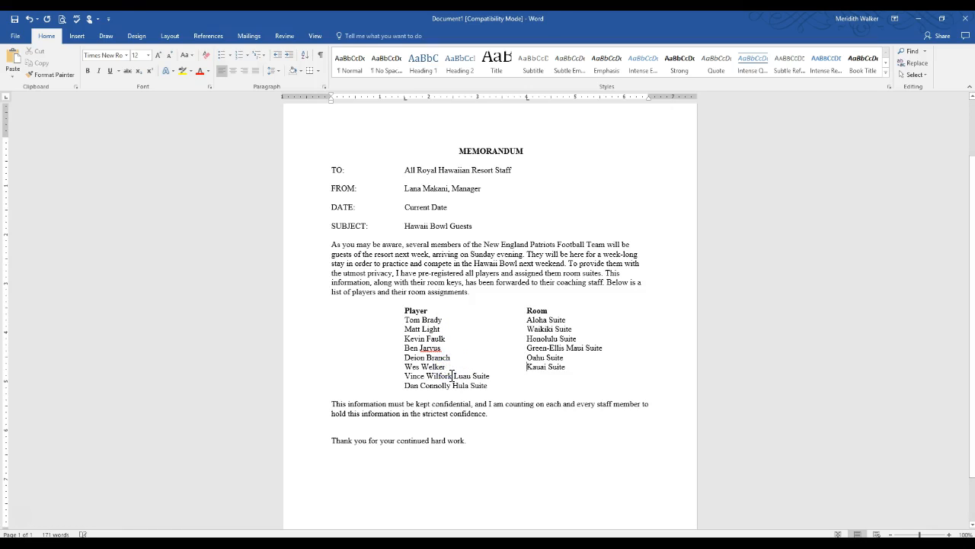
{"action": "left_click", "coordinate": [455, 376]}
{"action": "key", "text": "Tab"}
{"action": "left_click", "coordinate": [452, 385]}
{"action": "key", "text": "Tab"}
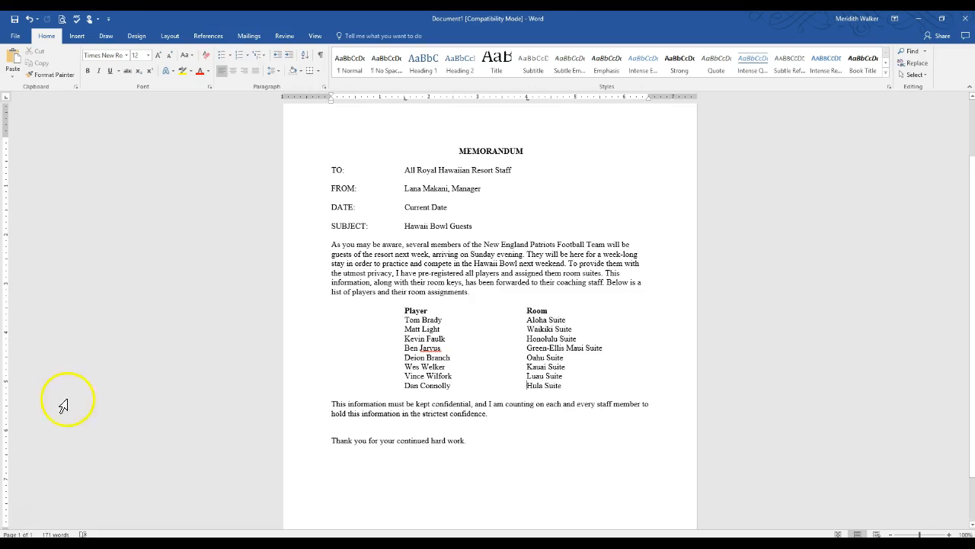
Insert a WordArt object in the memo using the black-filled, shadowed style from the gallery's third row
{"action": "left_click", "coordinate": [23, 518]}
{"action": "left_click", "coordinate": [77, 38]}
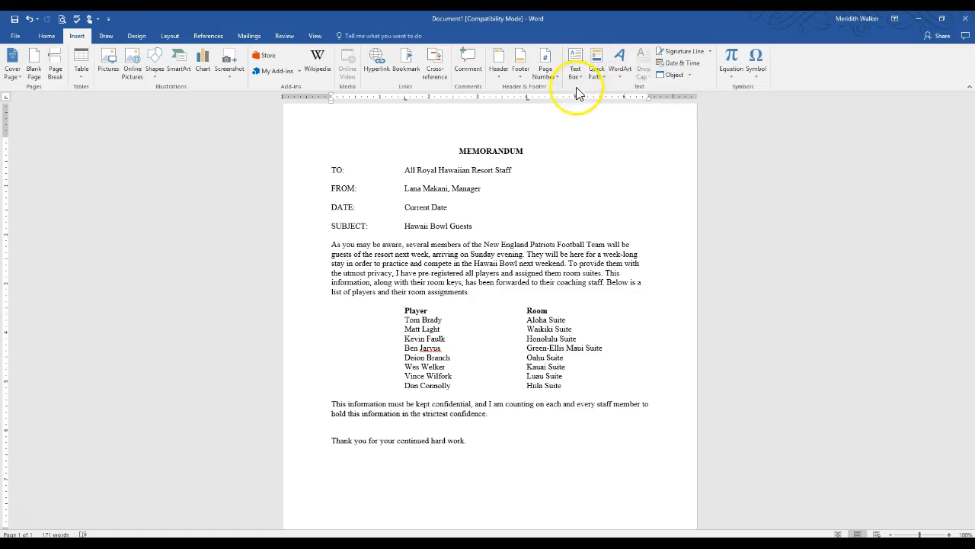
{"action": "left_click", "coordinate": [619, 67]}
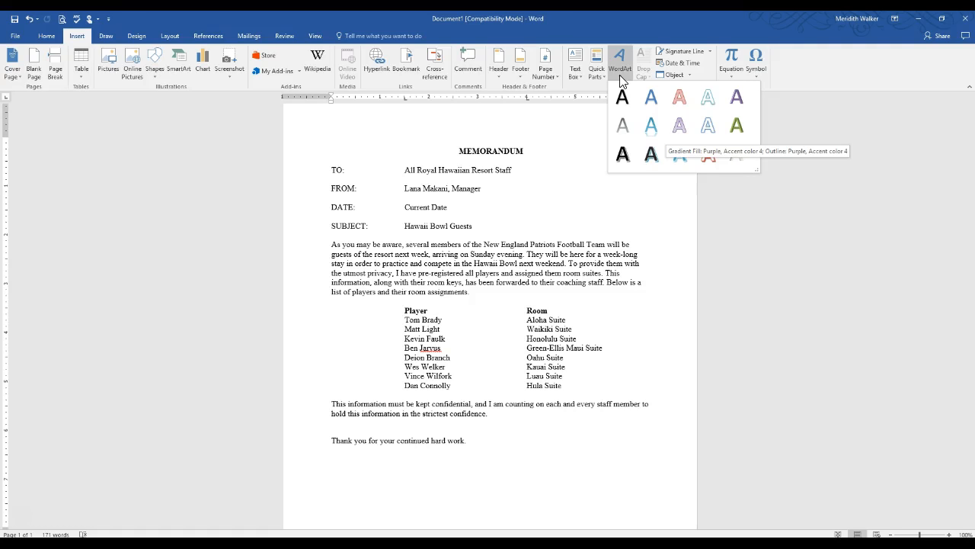
{"action": "left_click", "coordinate": [624, 103]}
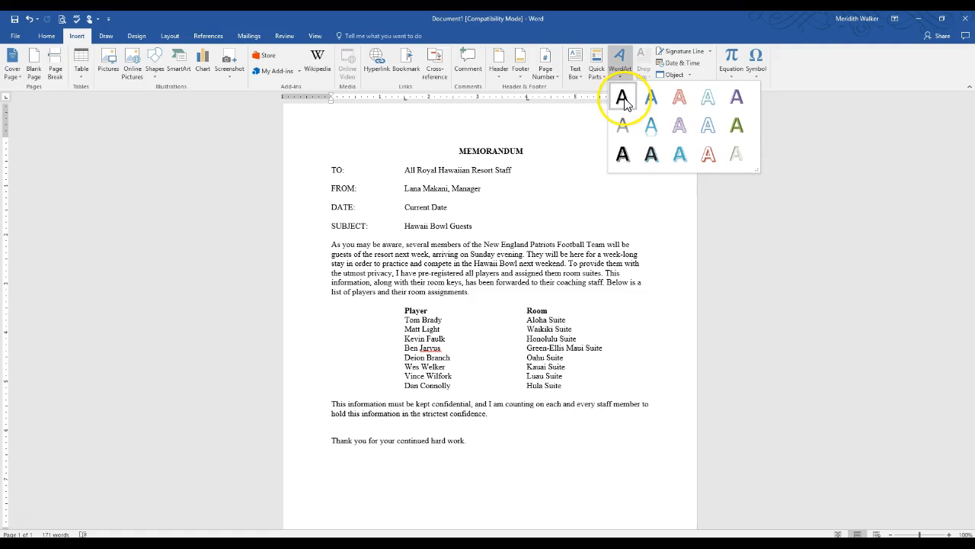
{"action": "left_click", "coordinate": [624, 156]}
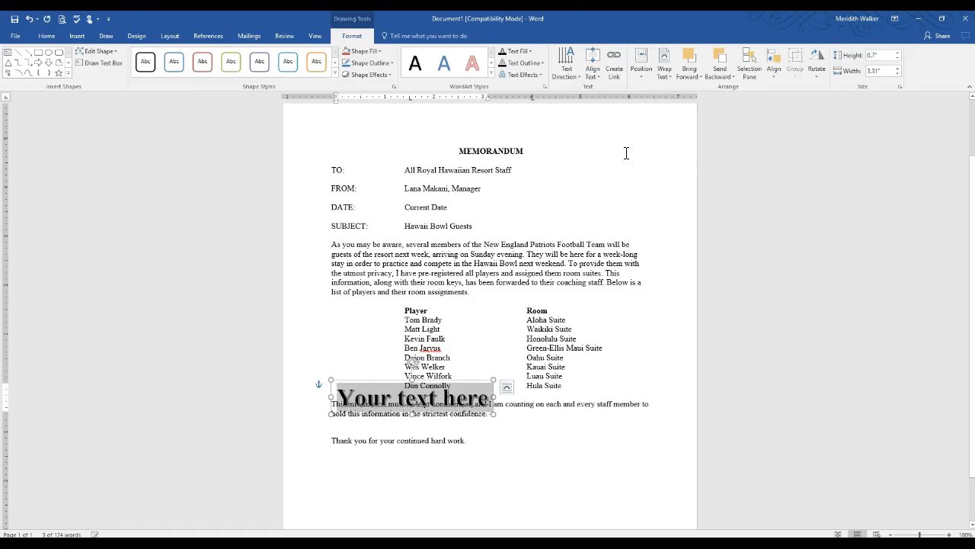
Place the WordArt beside the memo header entries and replace its placeholder text with "CONFIDENTIAL"
{"action": "left_click_drag", "start_coordinate": [343, 381], "coordinate": [526, 187]}
{"action": "left_click", "coordinate": [632, 203]}
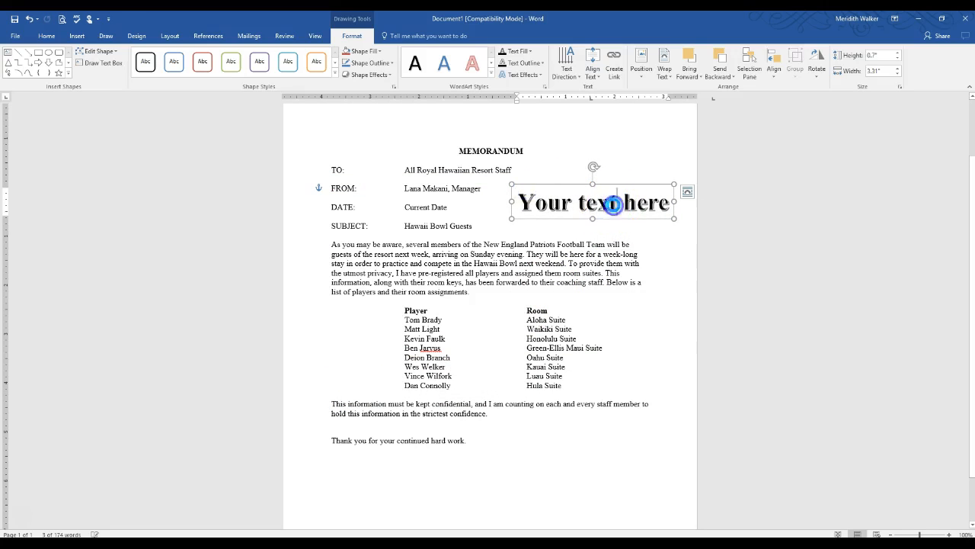
{"action": "triple_click", "coordinate": [616, 205]}
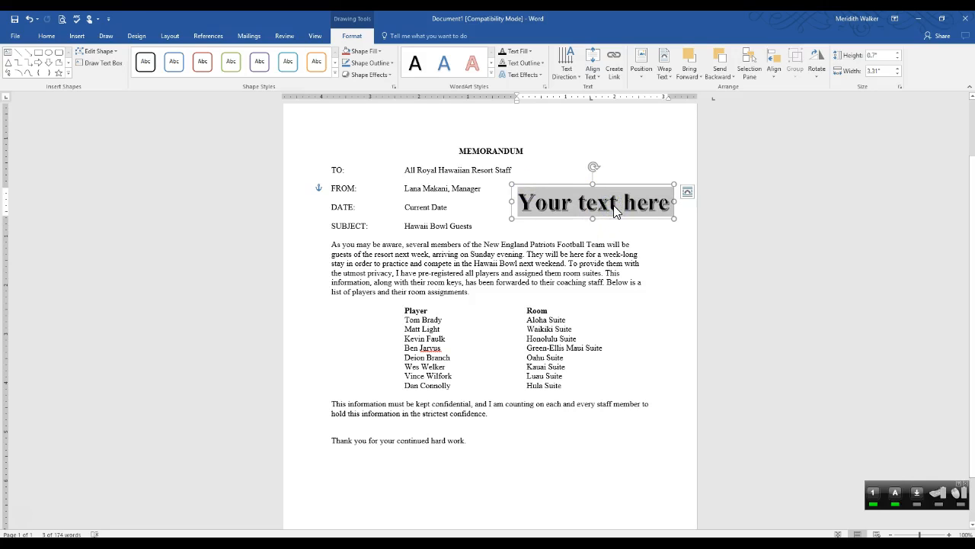
{"action": "type", "text": "CONFIDENTIAL"}
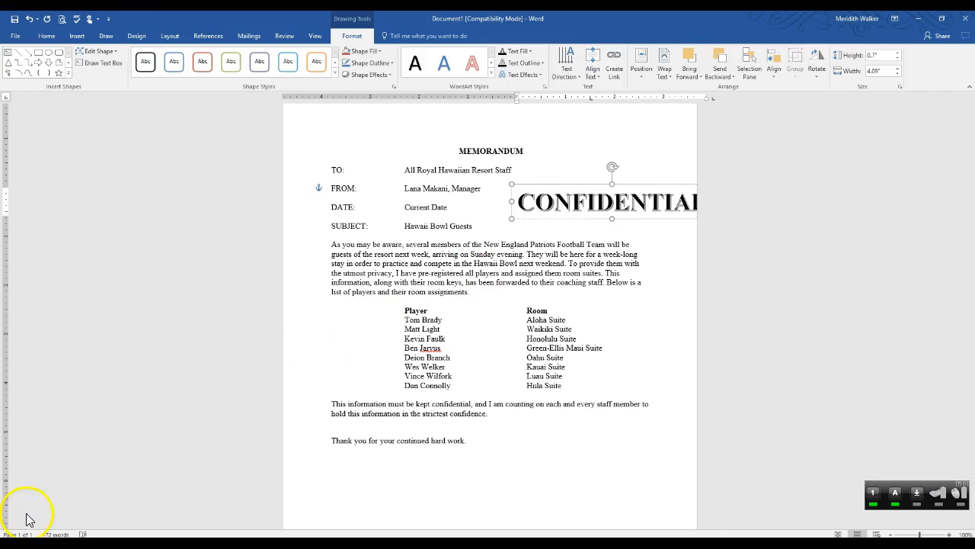
Set the font size of the "CONFIDENTIAL" WordArt text to 60
{"action": "double_click", "coordinate": [591, 201]}
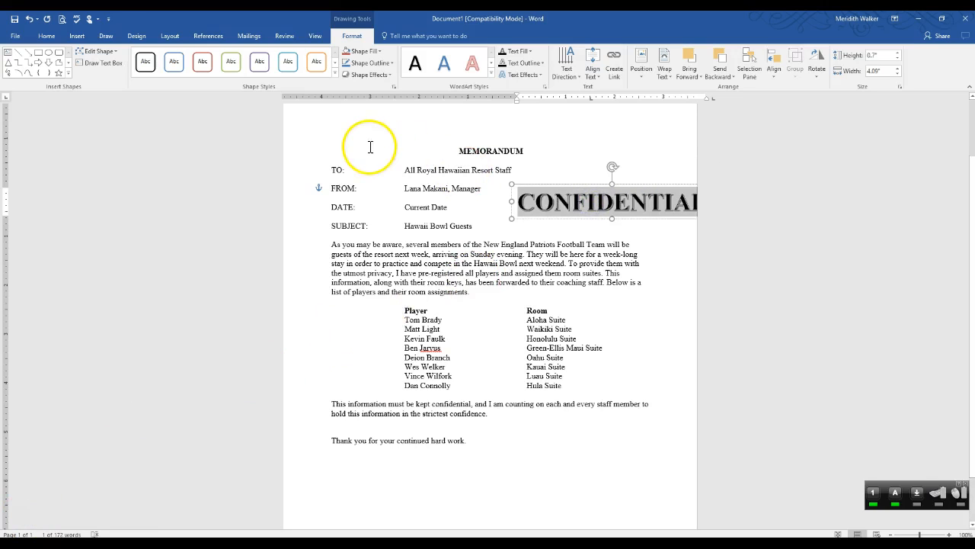
{"action": "left_click", "coordinate": [18, 36]}
{"action": "left_click", "coordinate": [21, 34]}
{"action": "left_click", "coordinate": [47, 36]}
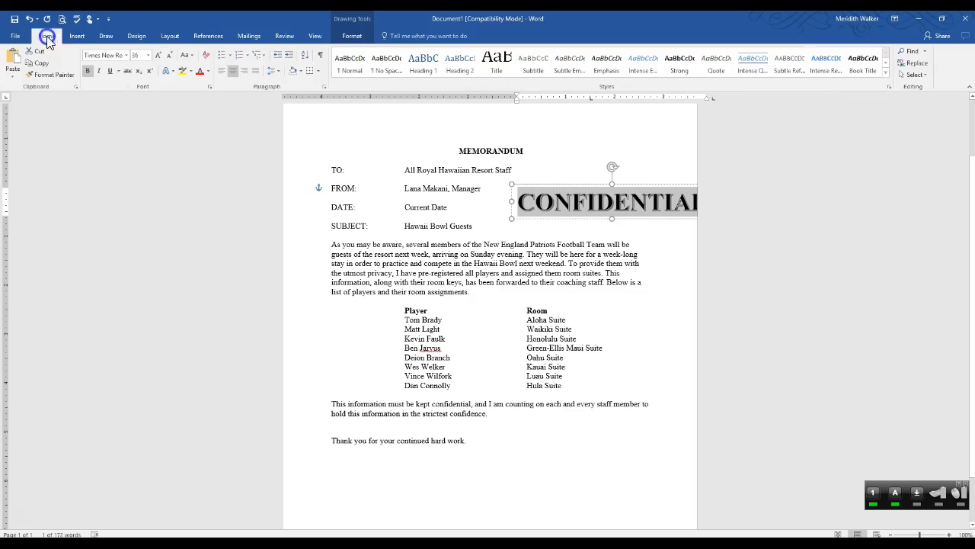
{"action": "left_click", "coordinate": [136, 56]}
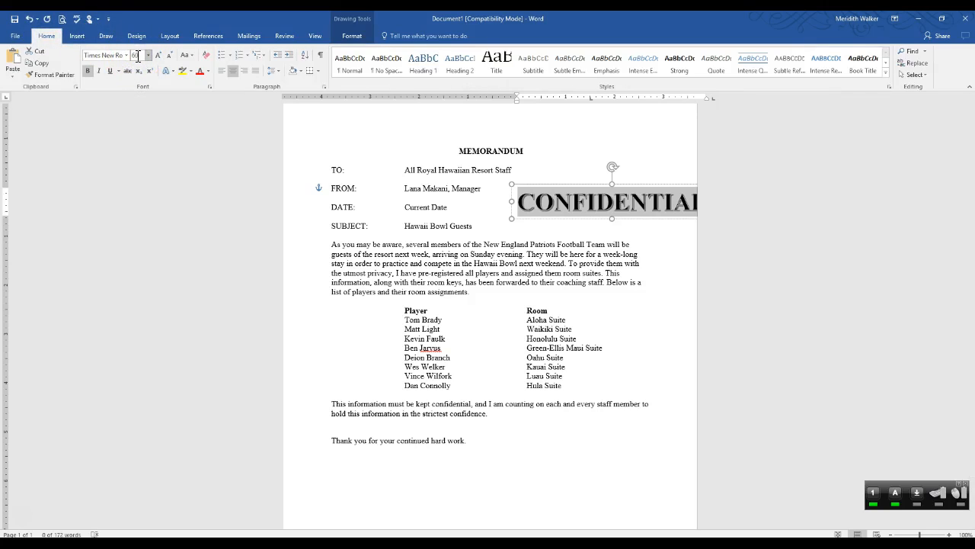
{"action": "type", "text": "60"}
{"action": "key", "text": "Return"}
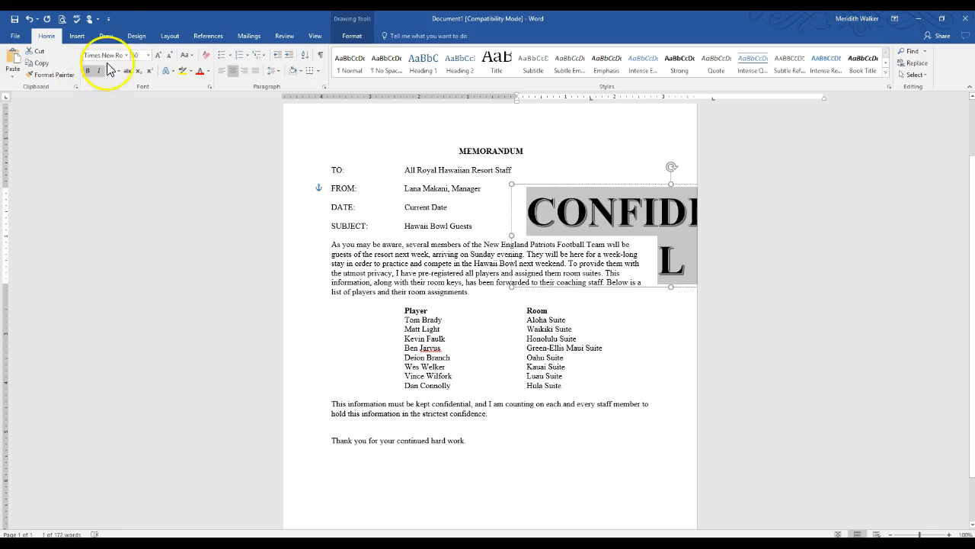
Change the font of the "CONFIDENTIAL" WordArt text to Arial
{"action": "left_click", "coordinate": [115, 54]}
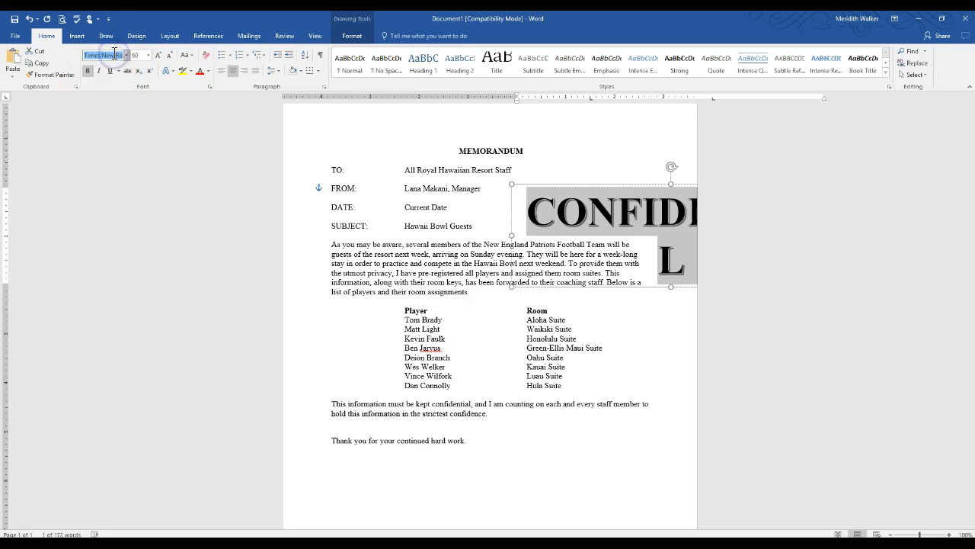
{"action": "type", "text": "Arial"}
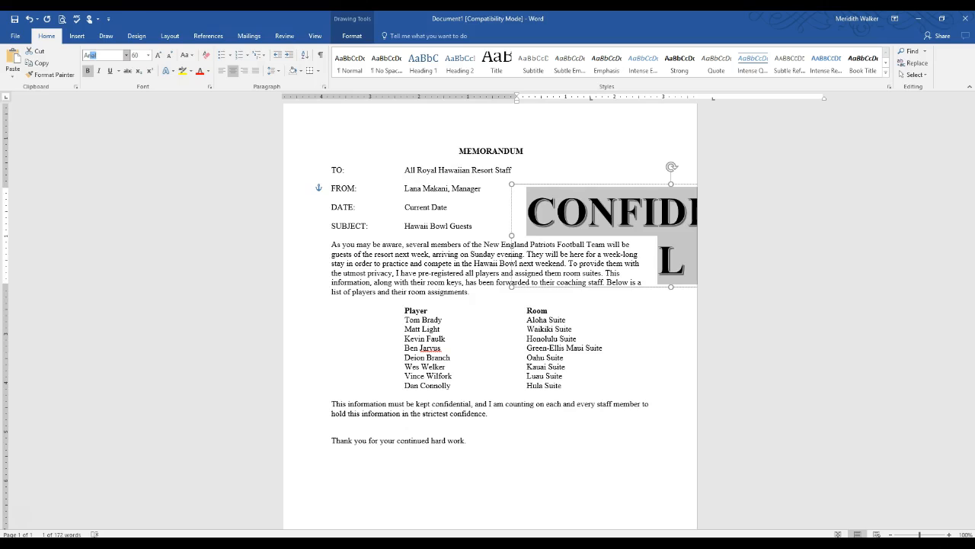
{"action": "left_click", "coordinate": [104, 56]}
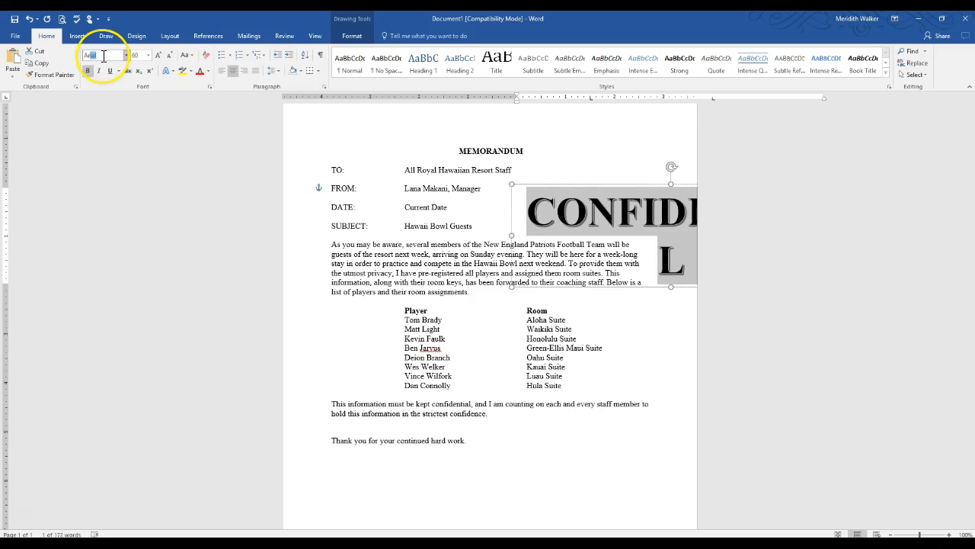
{"action": "left_click", "coordinate": [104, 56]}
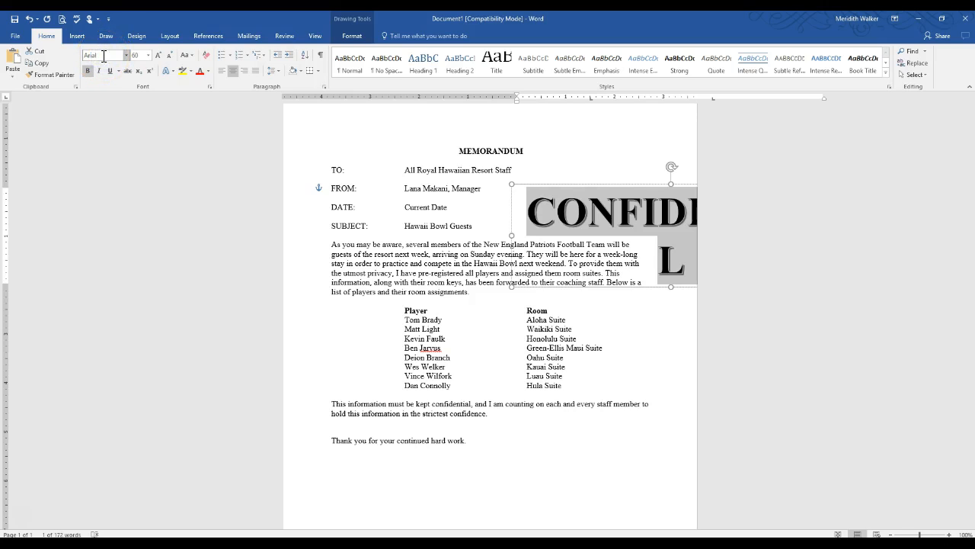
{"action": "key", "text": "Return"}
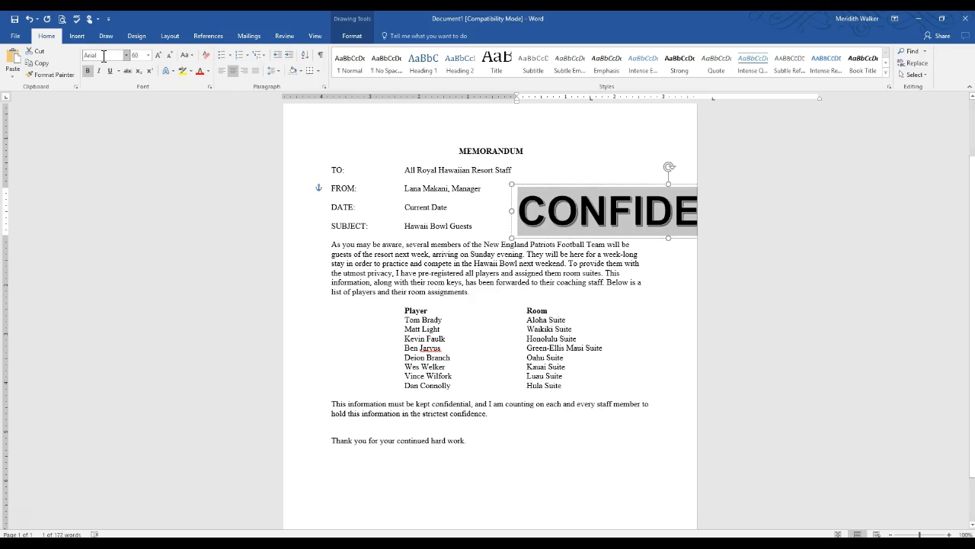
Move the "CONFIDENTIAL" WordArt below the closing thank-you line, between the page margins
{"action": "left_click", "coordinate": [614, 184]}
{"action": "left_click_drag", "start_coordinate": [614, 185], "coordinate": [431, 467]}
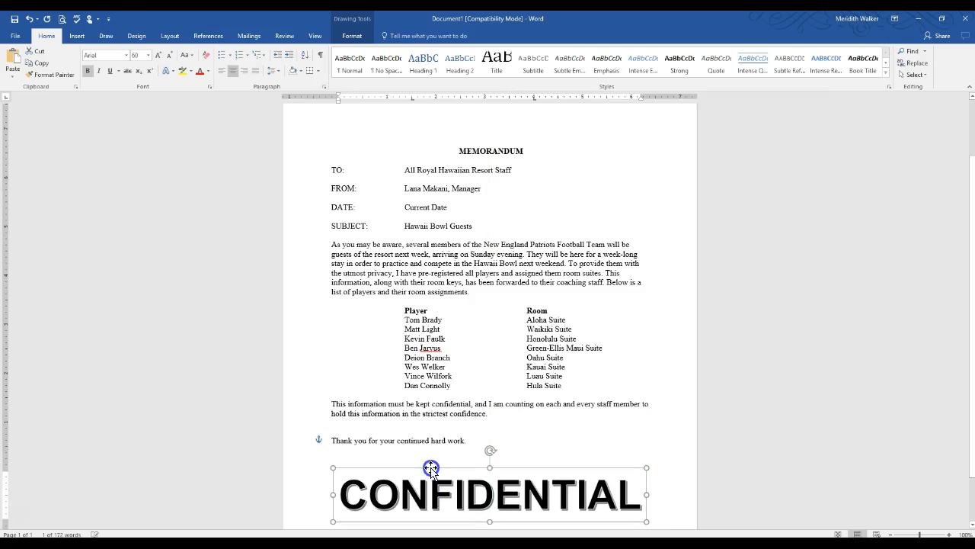
{"action": "left_click", "coordinate": [21, 516]}
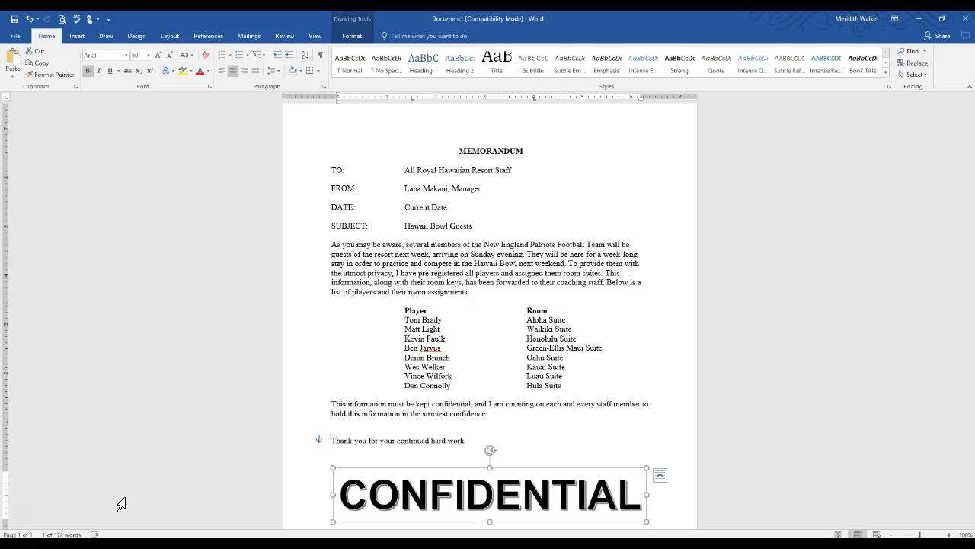
Give the "CONFIDENTIAL" WordArt text the lightest gray theme fill and a light gray theme outline
{"action": "triple_click", "coordinate": [466, 494]}
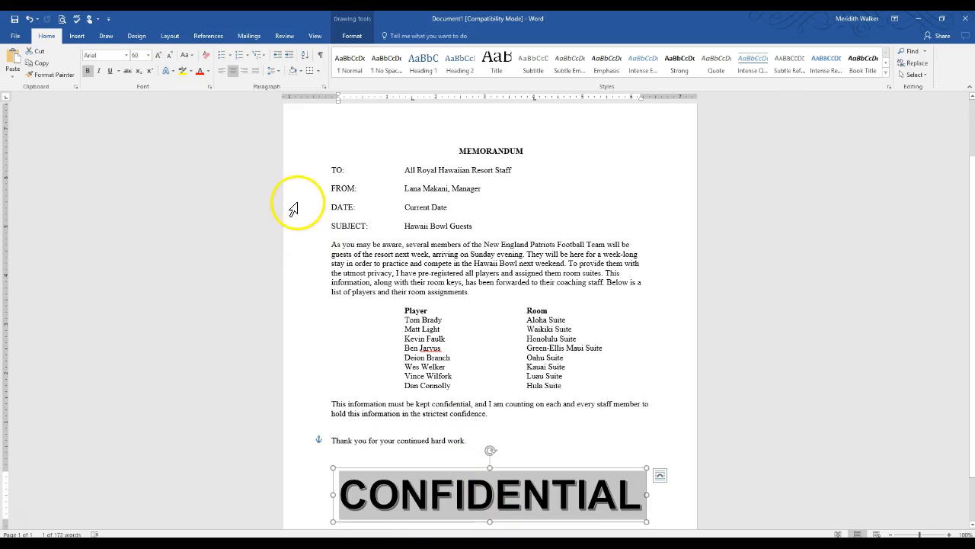
{"action": "left_click", "coordinate": [354, 36]}
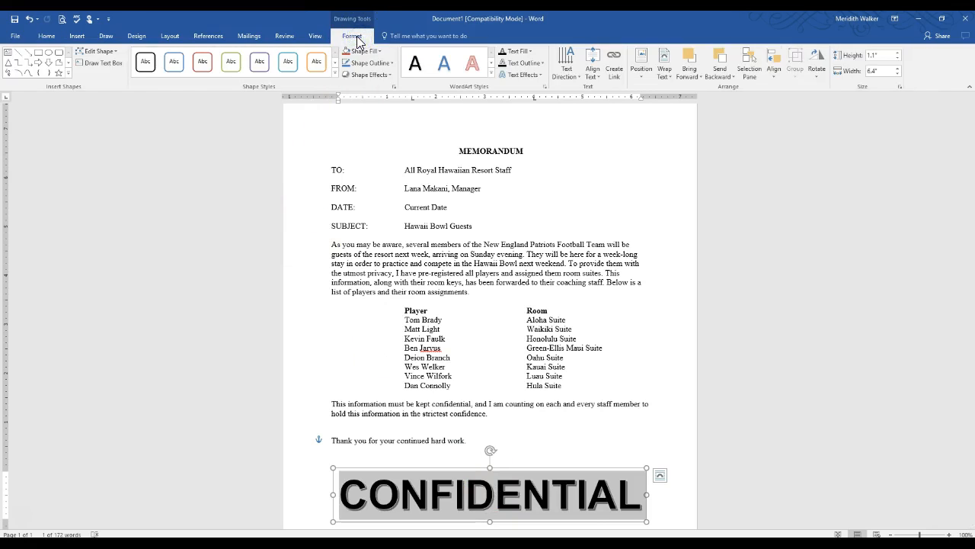
{"action": "left_click", "coordinate": [381, 55]}
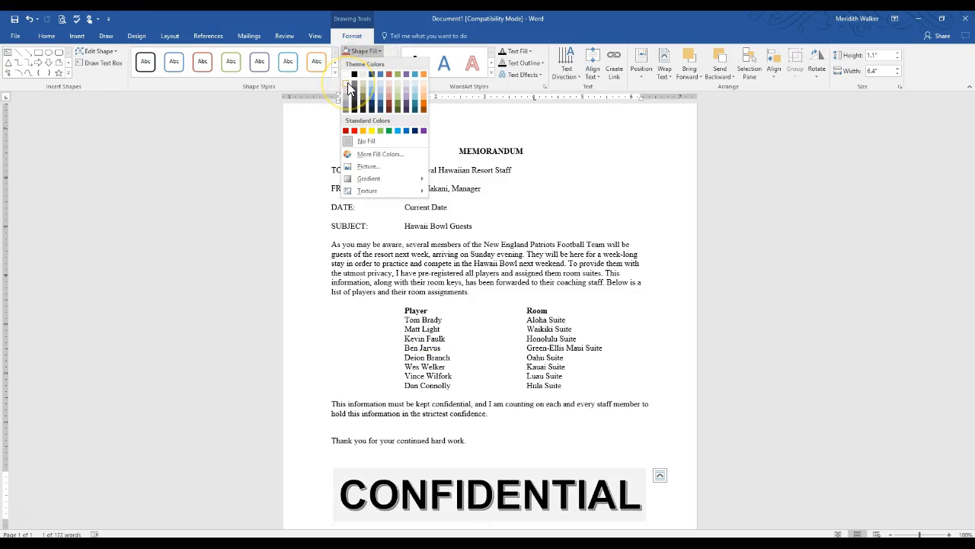
{"action": "left_click", "coordinate": [378, 53]}
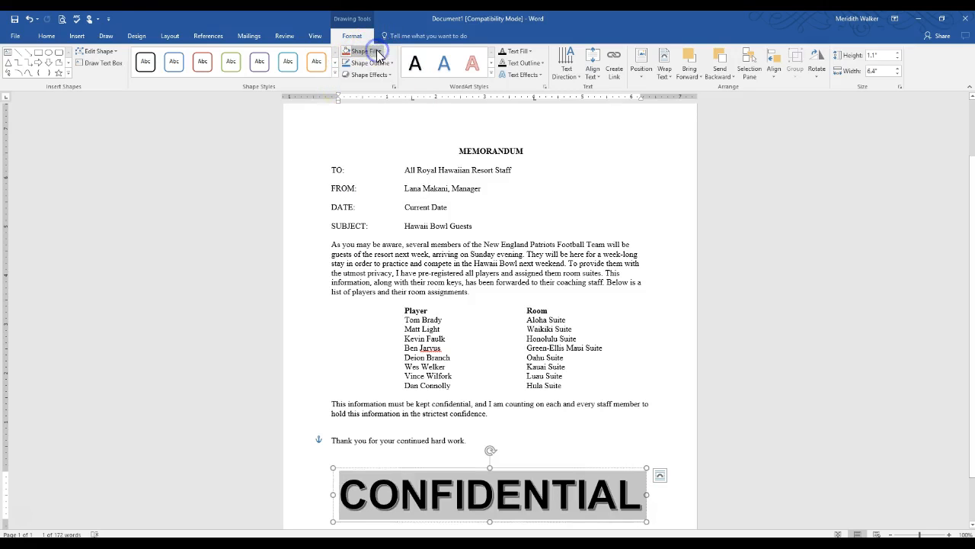
{"action": "left_click", "coordinate": [522, 51]}
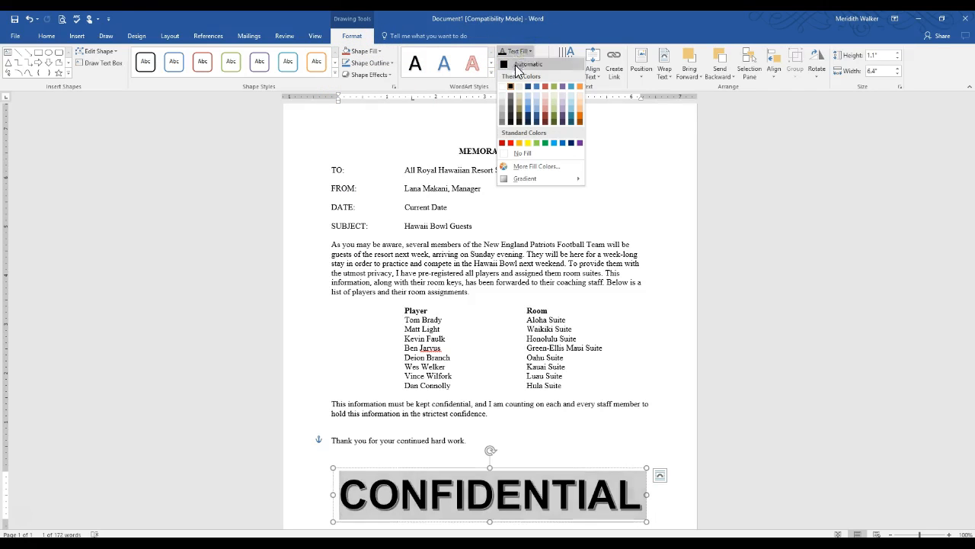
{"action": "left_click", "coordinate": [502, 103]}
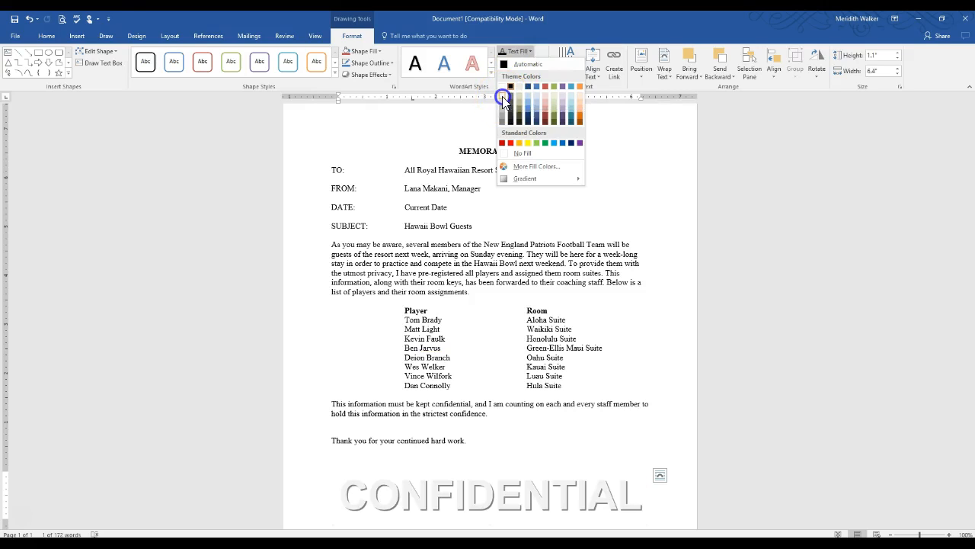
{"action": "left_click", "coordinate": [503, 97]}
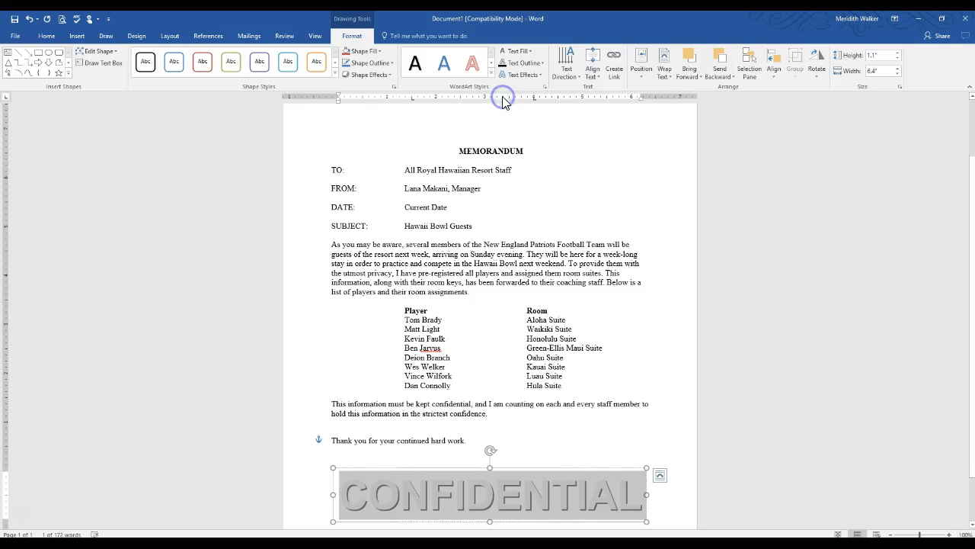
{"action": "left_click", "coordinate": [542, 66]}
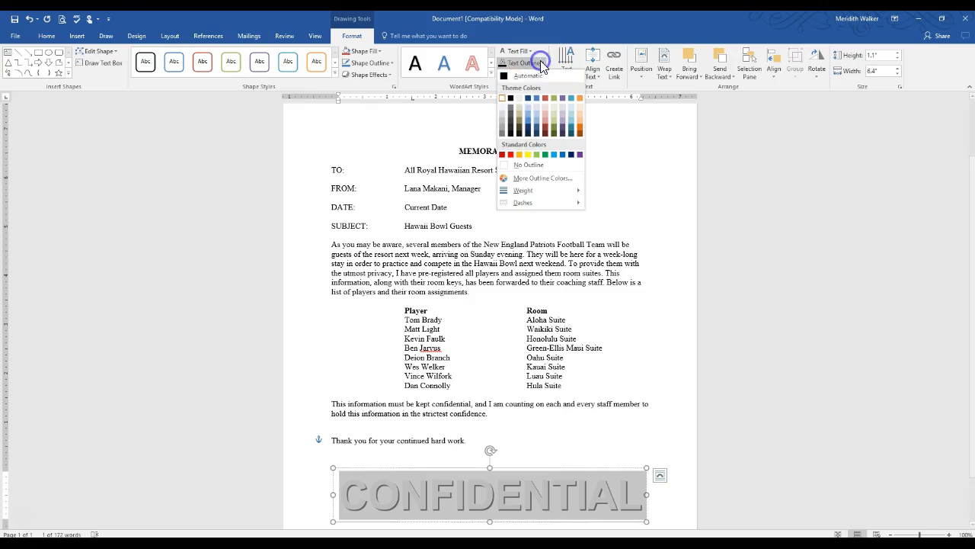
{"action": "left_click", "coordinate": [503, 111]}
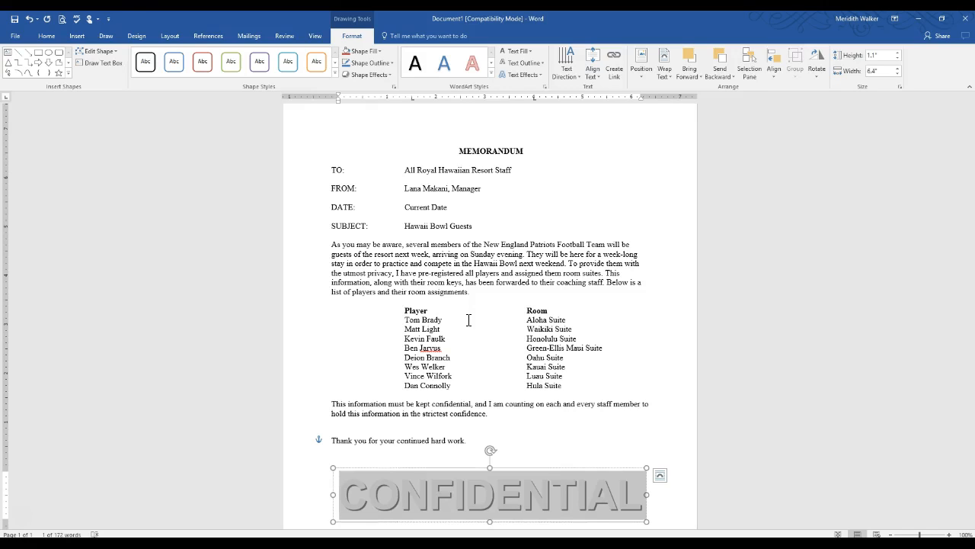
Rotate the whole "CONFIDENTIAL" WordArt object by 45° using its layout size settings
{"action": "scroll", "coordinate": [184, 326], "scroll_direction": "down", "scroll_amount": 1}
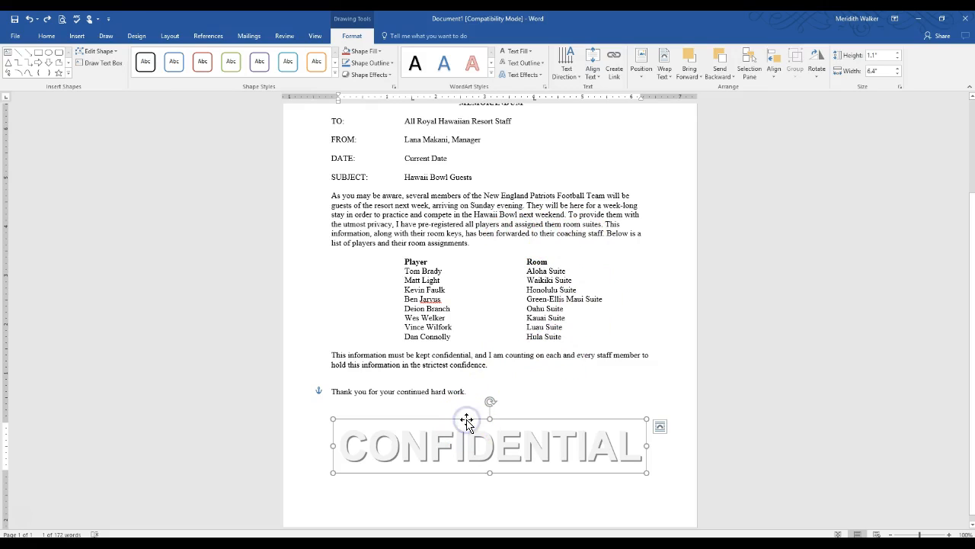
{"action": "left_click", "coordinate": [468, 446]}
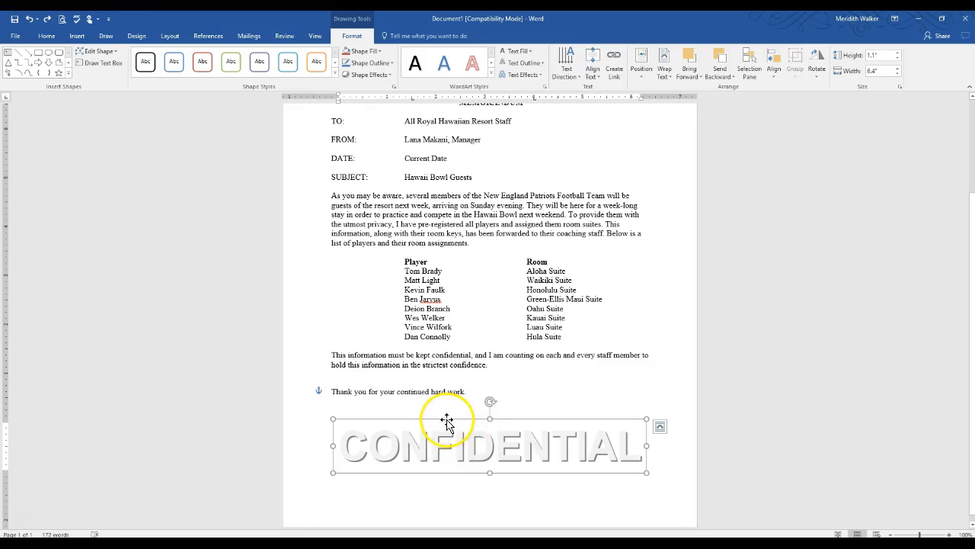
{"action": "left_click", "coordinate": [447, 421]}
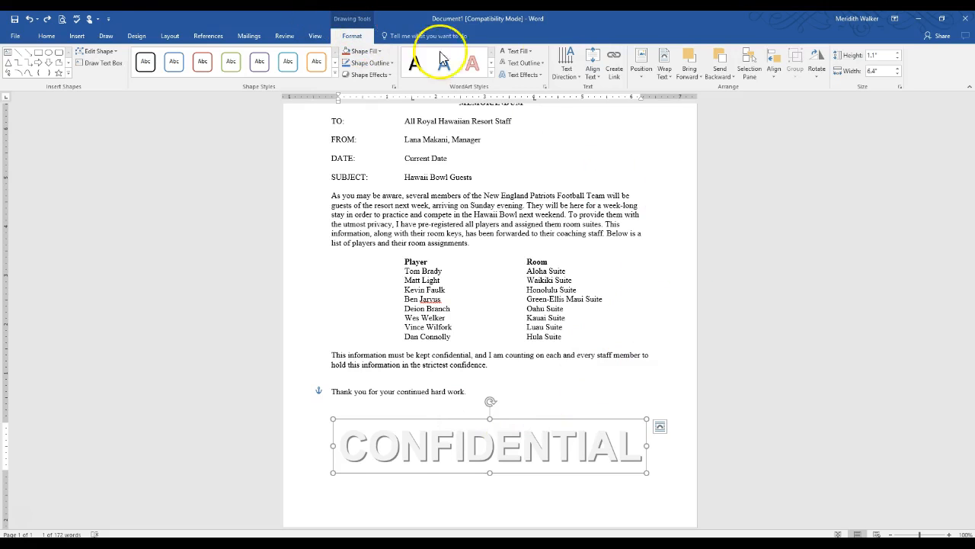
{"action": "left_click", "coordinate": [819, 71]}
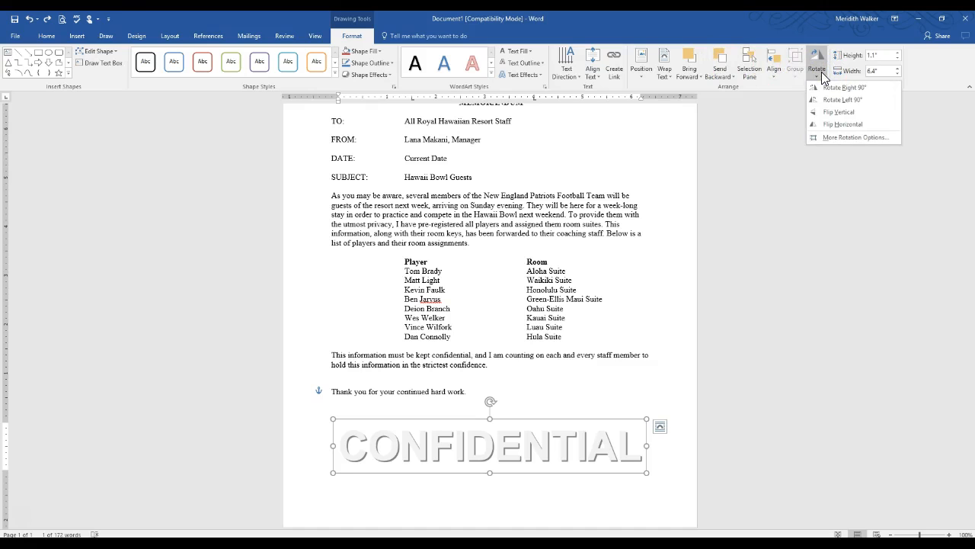
{"action": "left_click", "coordinate": [836, 138]}
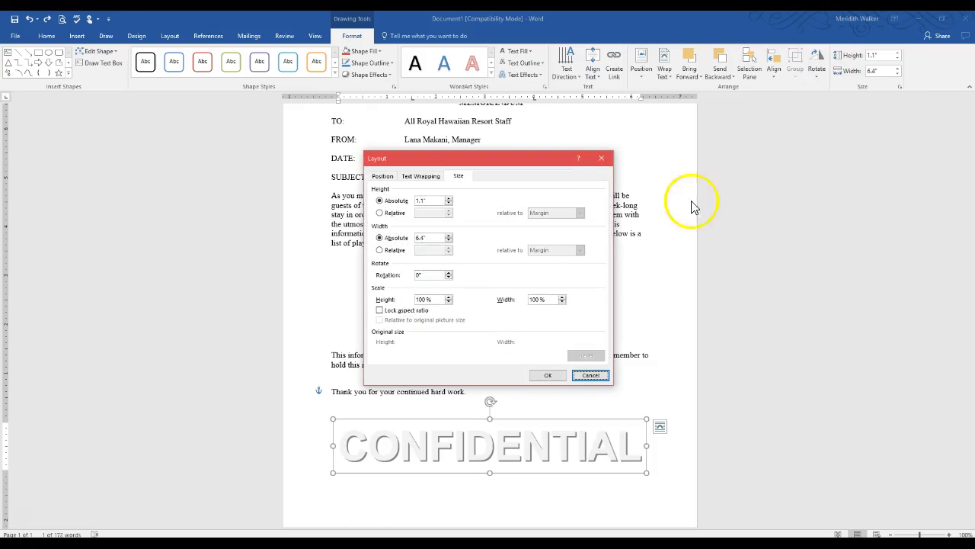
{"action": "left_click_drag", "start_coordinate": [496, 161], "coordinate": [708, 119]}
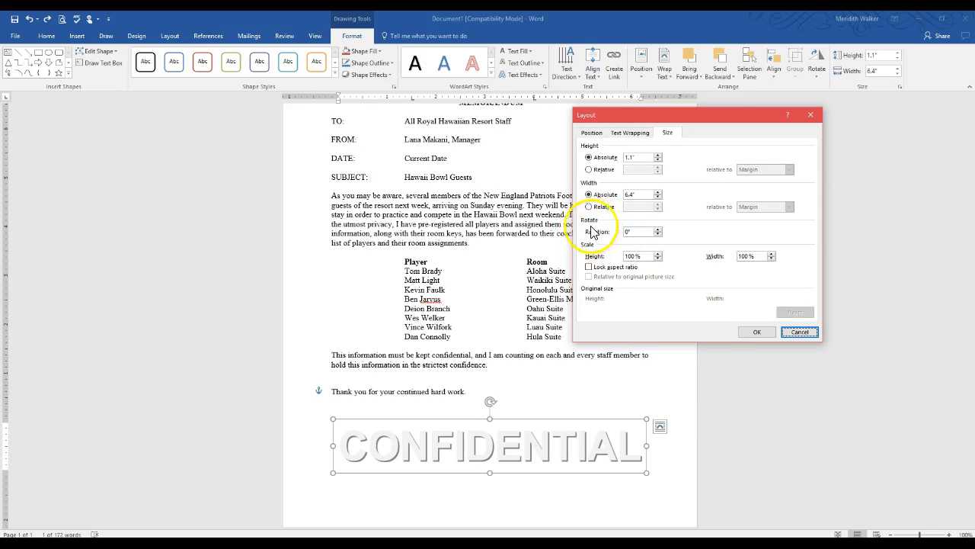
{"action": "left_click", "coordinate": [625, 231]}
{"action": "double_click", "coordinate": [625, 232]}
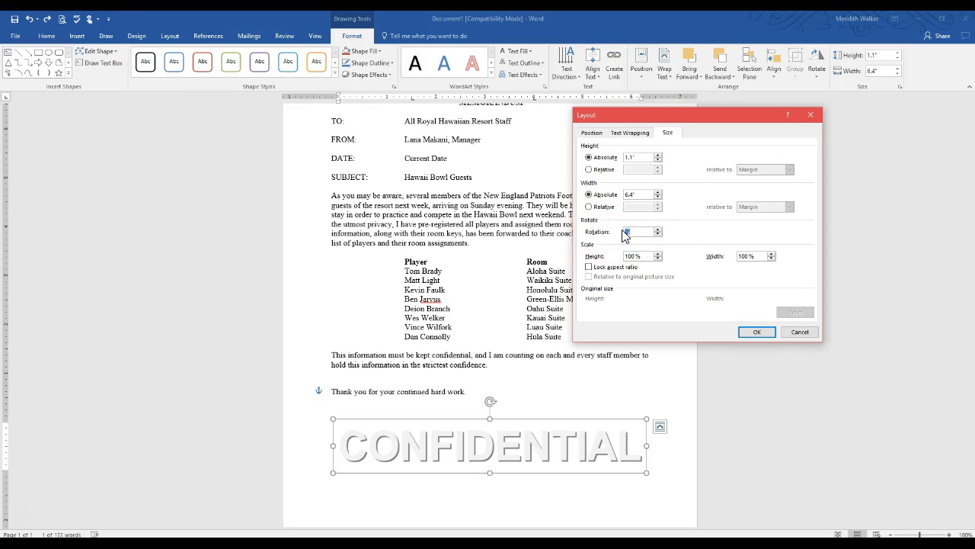
{"action": "type", "text": "45"}
{"action": "left_click", "coordinate": [749, 334]}
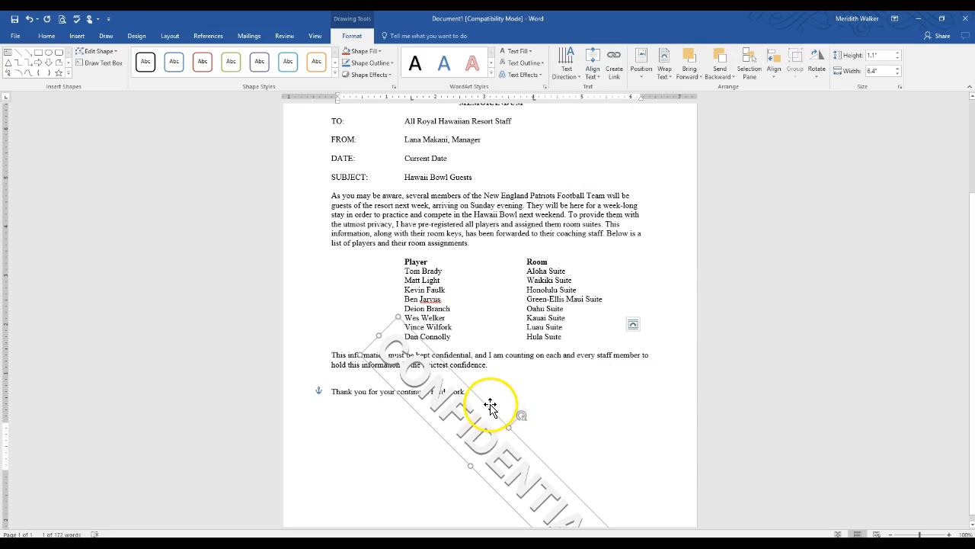
Move the "CONFIDENTIAL" WordArt up over the memo's body text and change its rotation so it slopes upward from left to right
{"action": "left_click_drag", "start_coordinate": [499, 402], "coordinate": [480, 281]}
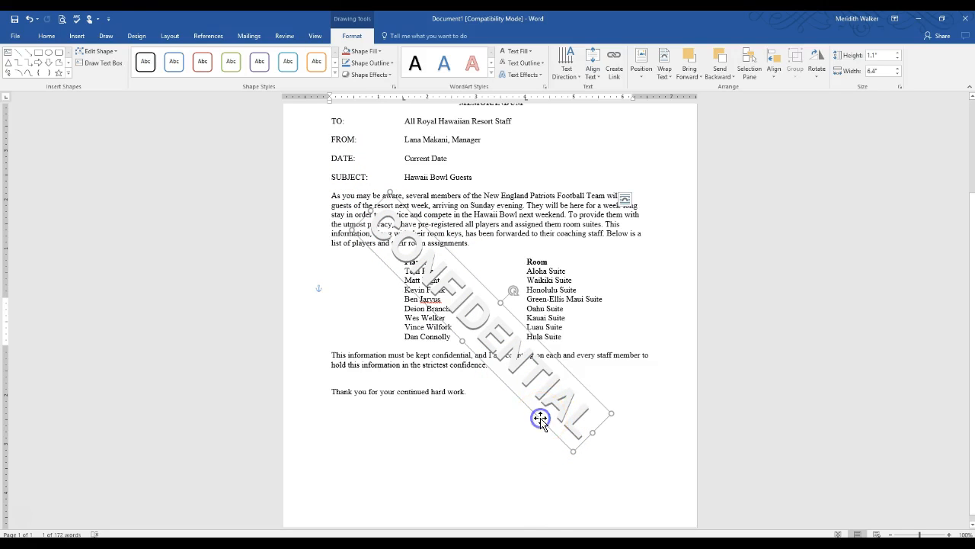
{"action": "left_click", "coordinate": [816, 73]}
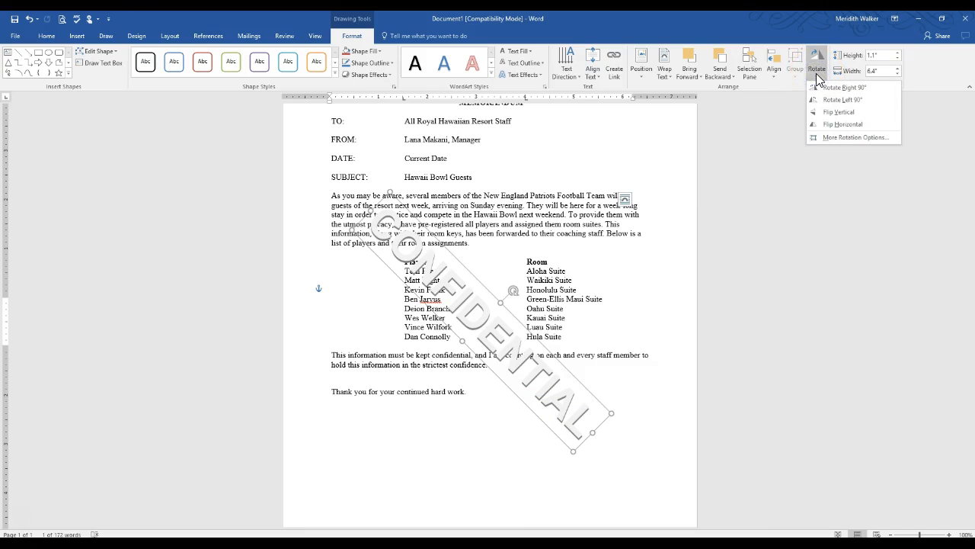
{"action": "left_click", "coordinate": [837, 138]}
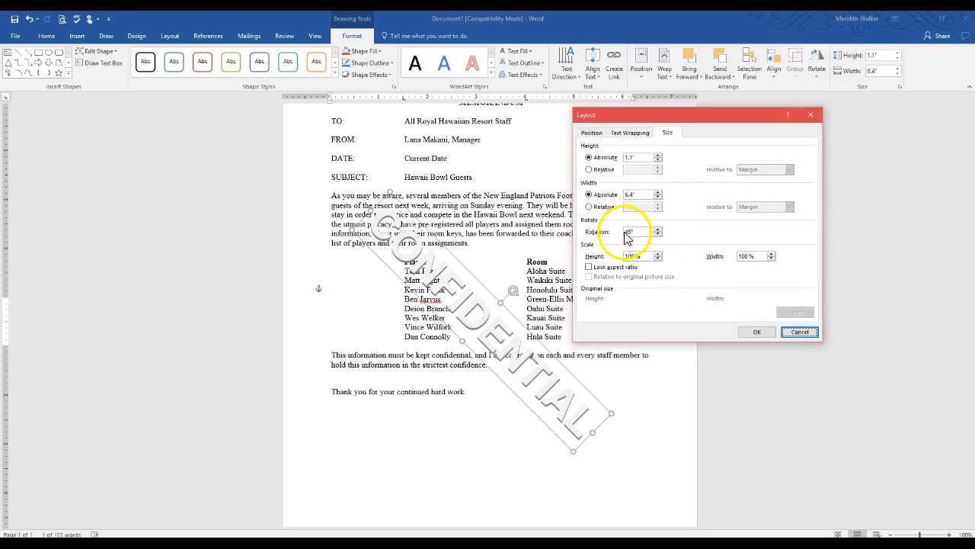
{"action": "left_click", "coordinate": [629, 232]}
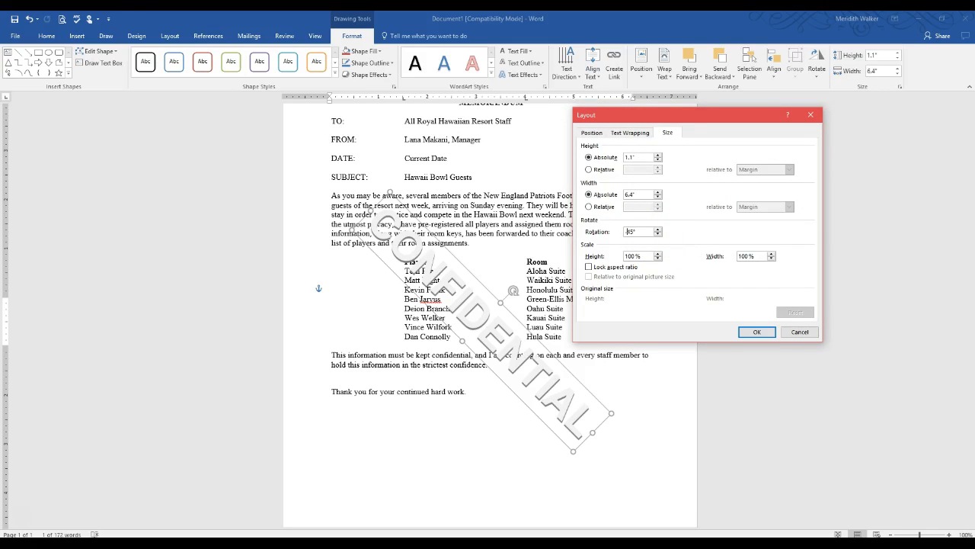
{"action": "left_click", "coordinate": [757, 331]}
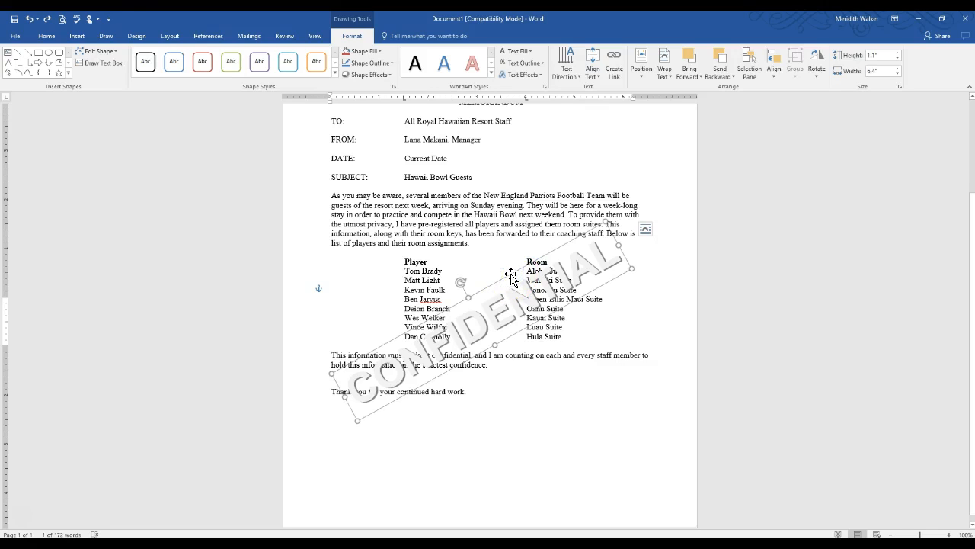
Send the "CONFIDENTIAL" WordArt behind the text and shift it up slightly across the first paragraph and the player list
{"action": "left_click", "coordinate": [733, 77]}
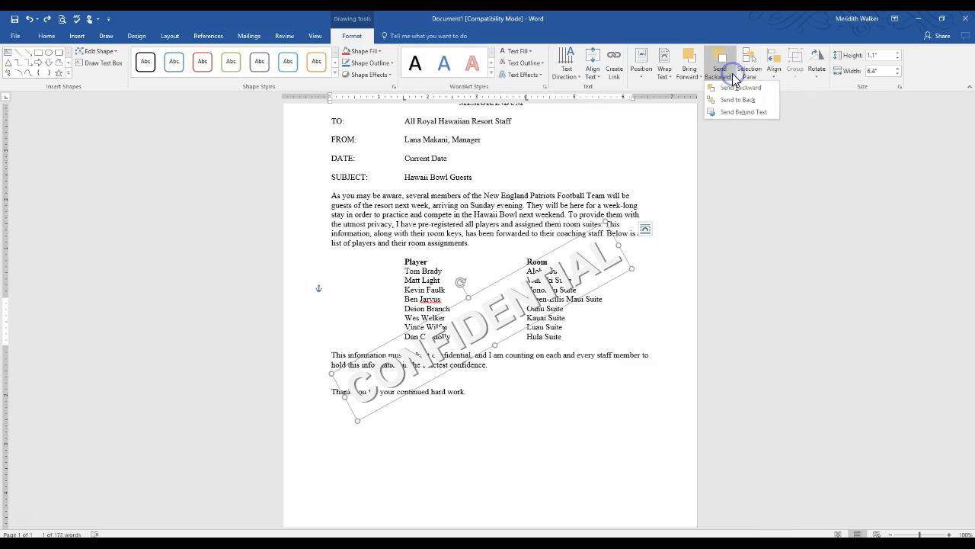
{"action": "left_click", "coordinate": [734, 113]}
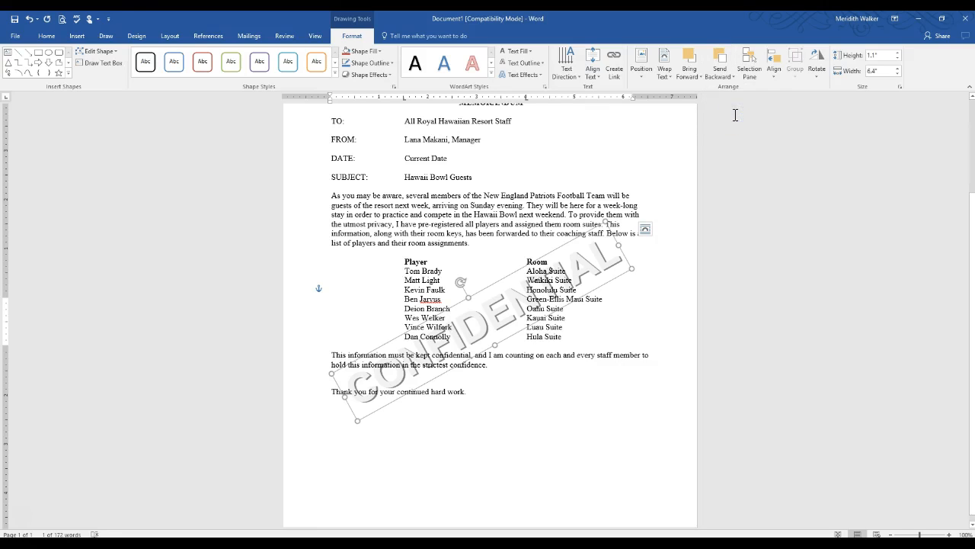
{"action": "left_click", "coordinate": [506, 277]}
{"action": "left_click_drag", "start_coordinate": [507, 277], "coordinate": [512, 217]}
{"action": "left_click", "coordinate": [802, 275]}
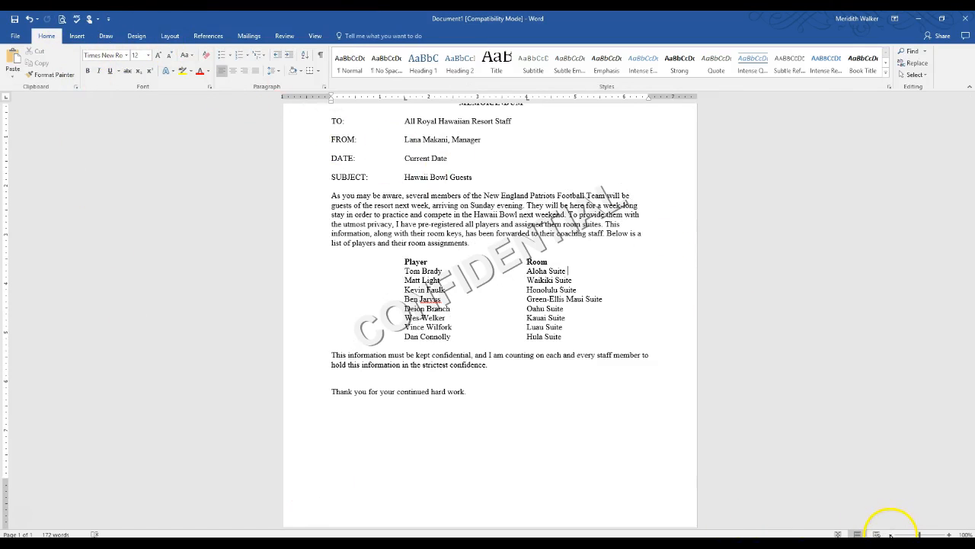
{"action": "left_click", "coordinate": [890, 534]}
{"action": "left_click", "coordinate": [890, 534]}
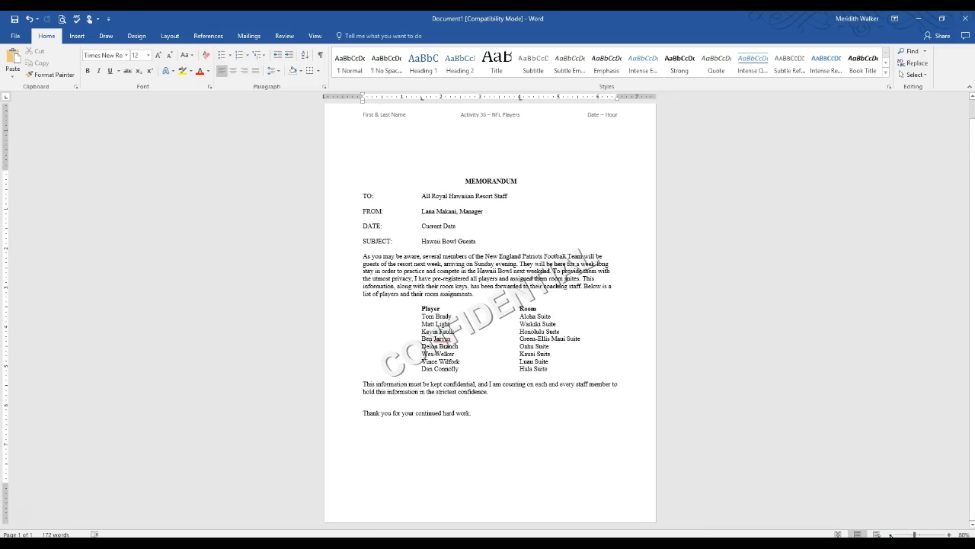